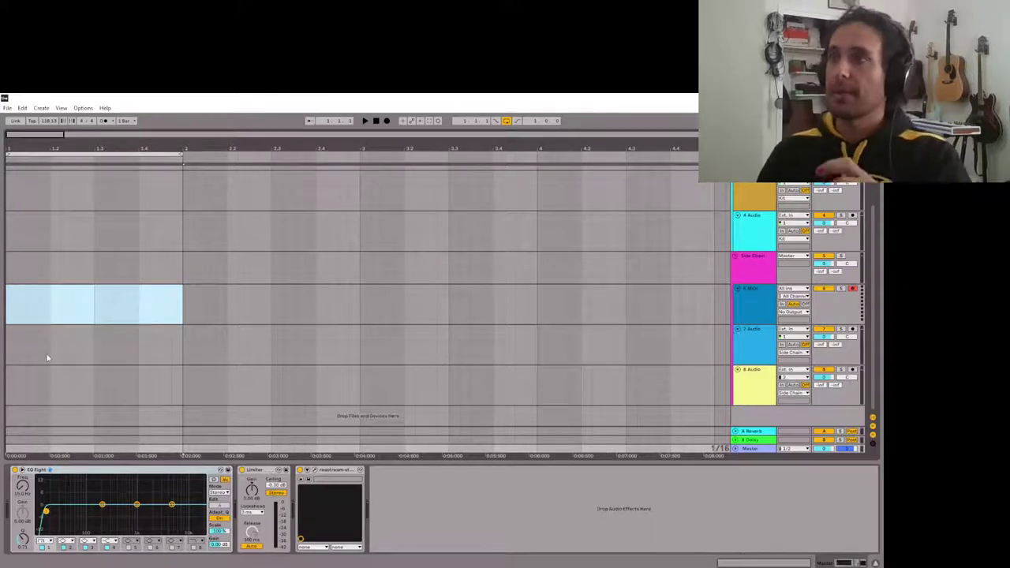
Step: Load Operator onto the empty 2 MIDI track and set its algorithm to two parallel oscillator pairs
left_click(751, 200)
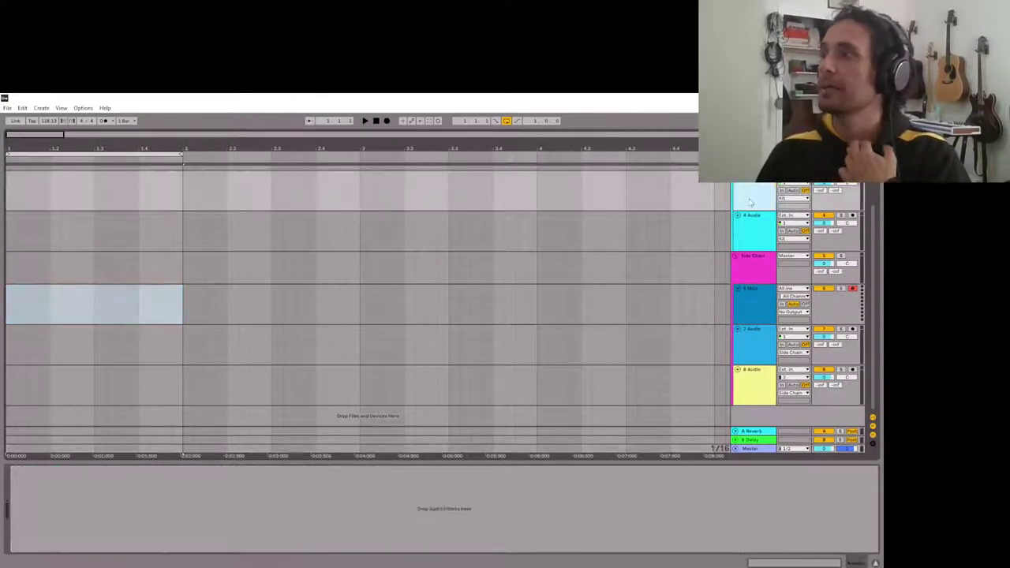
scroll(745, 272, "up", 2)
scroll(746, 272, "up", 1)
left_click(752, 209)
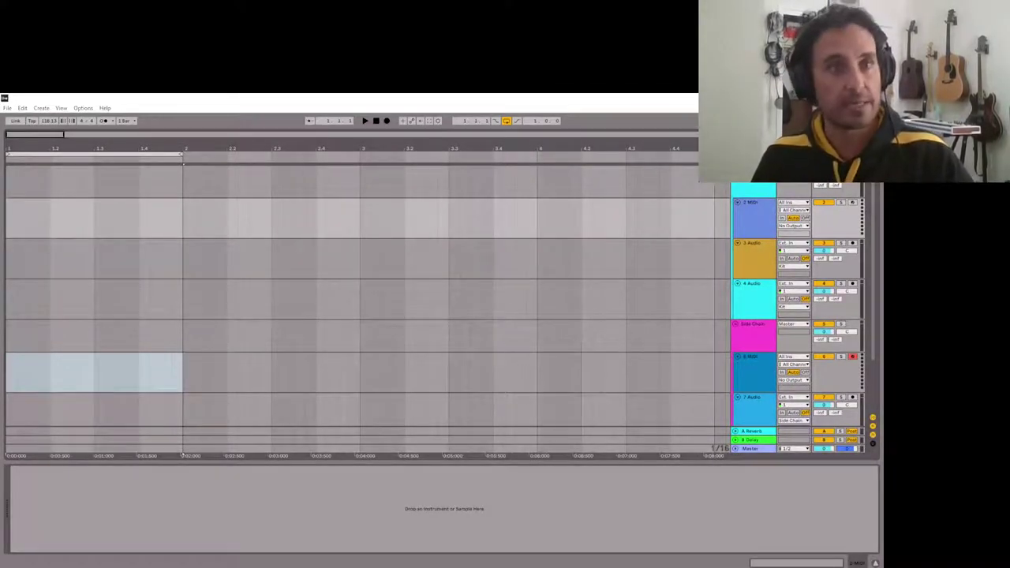
key("ctrl+r")
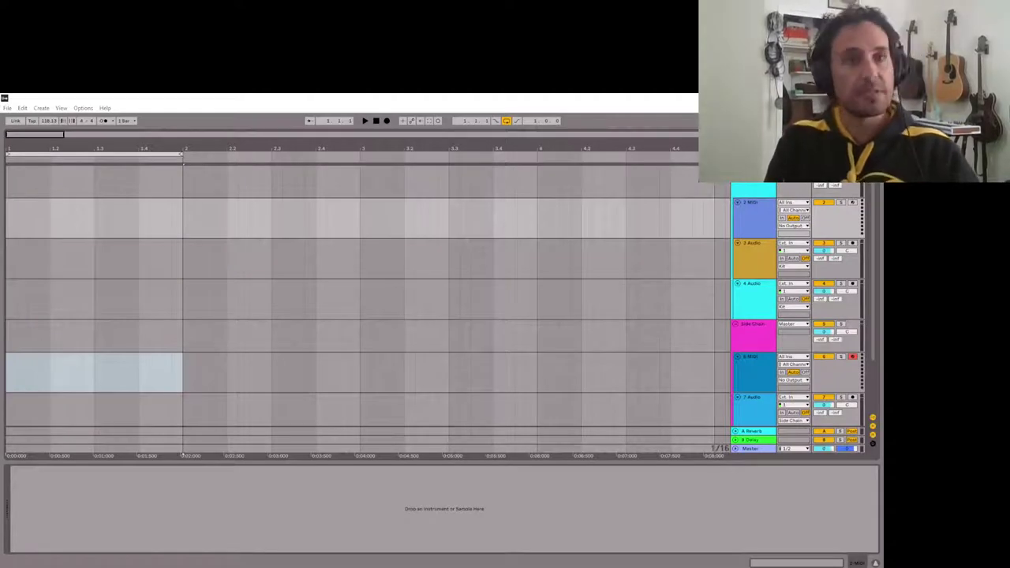
key("Return")
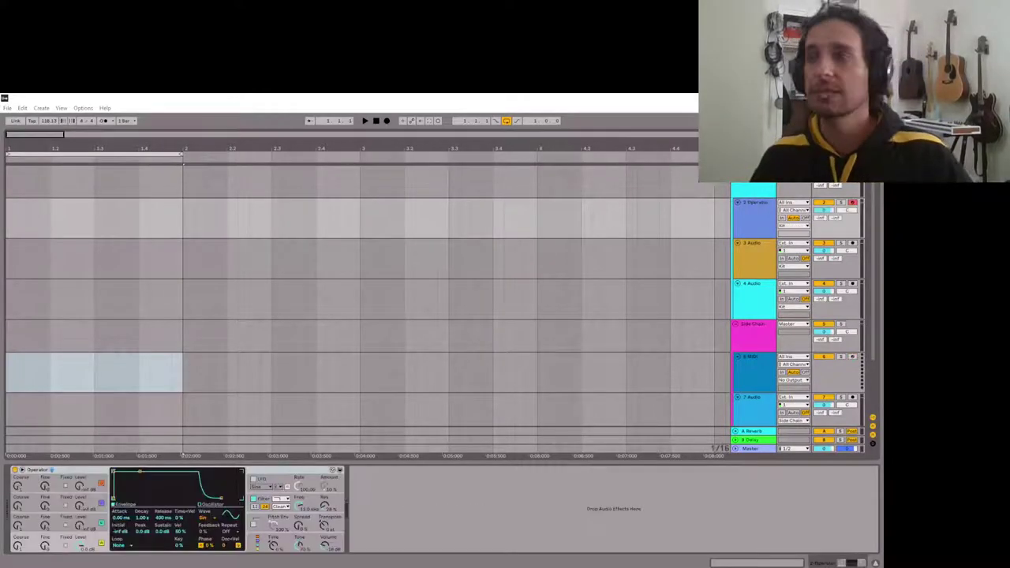
left_click(257, 546)
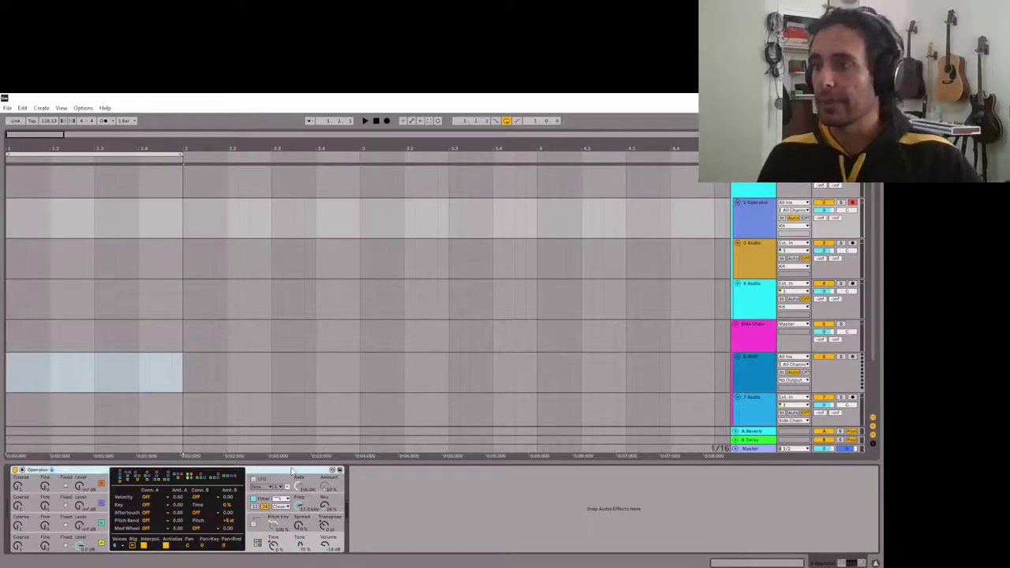
left_click(62, 546)
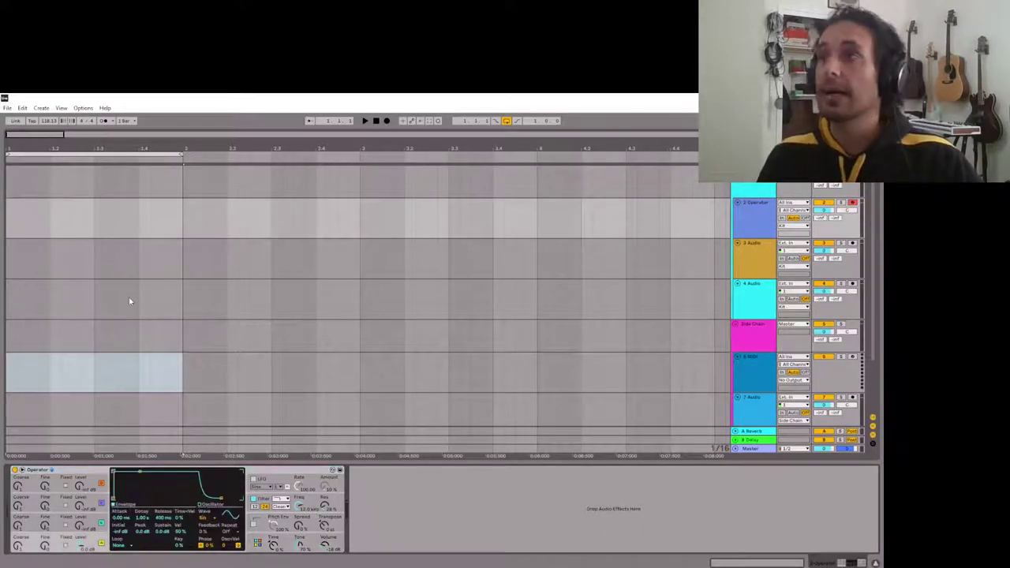
Step: Create a one-beat MIDI clip at bar 1 on the Operator track and add a C3 note three sixteenths long
left_click_drag(51, 221, 7, 221)
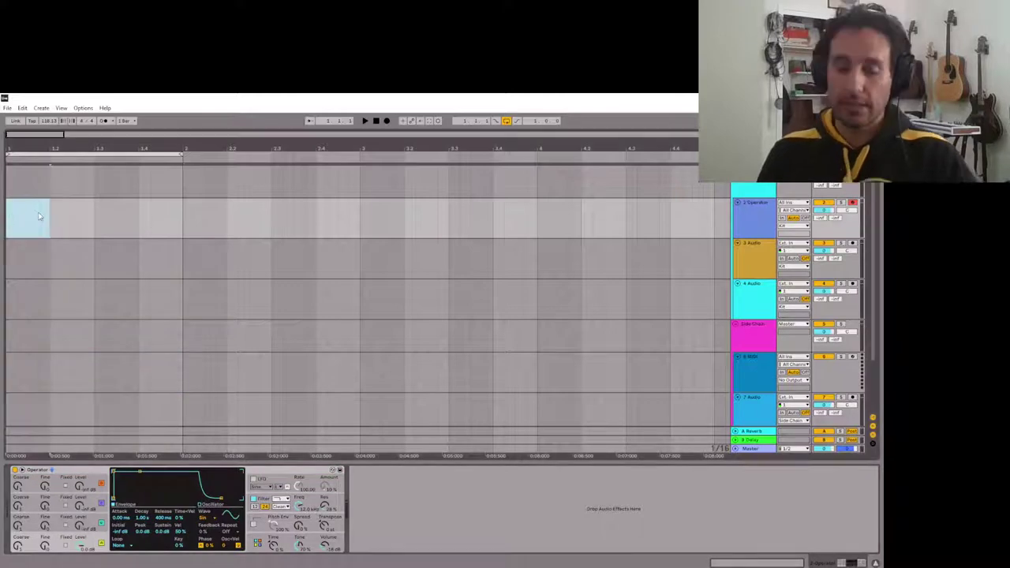
key("ctrl+shift+m")
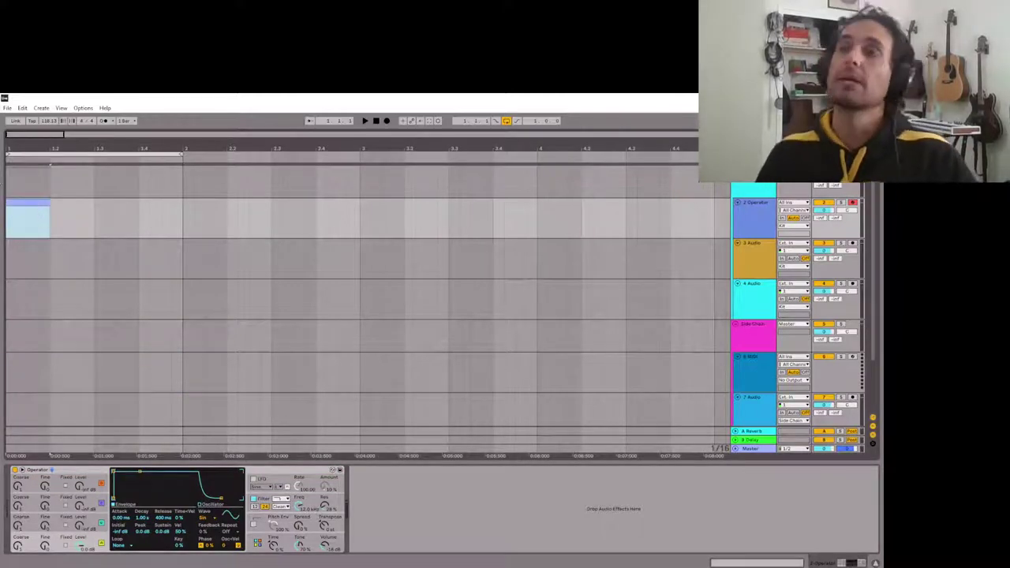
left_click(28, 206)
left_click_drag(324, 462, 324, 295)
left_click_drag(221, 445, 707, 445)
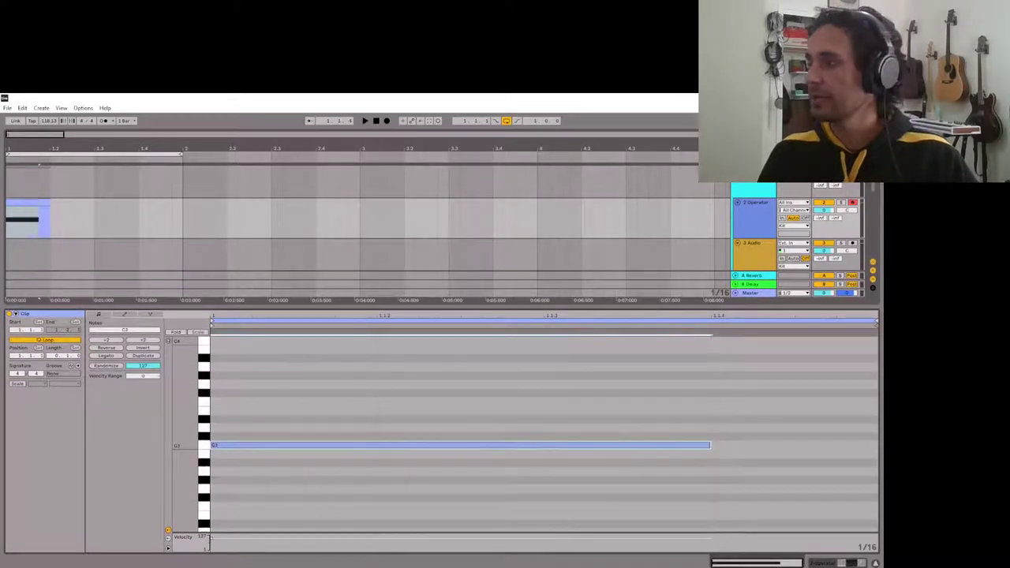
Step: Switch Operator's oscillator A to fixed frequency and set it to 51 Hz
left_click(824, 562)
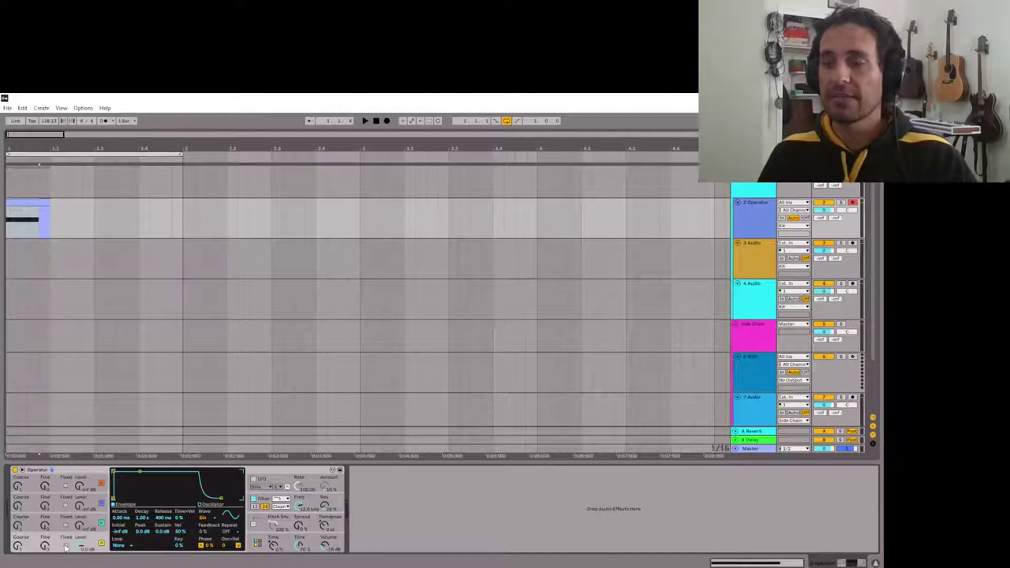
left_click(65, 547)
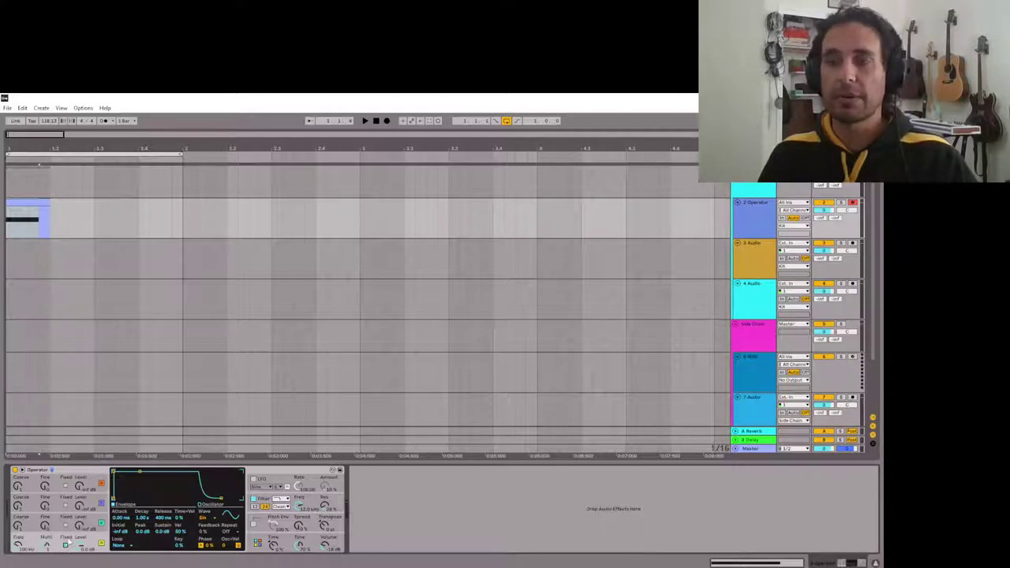
left_click(23, 551)
type("51")
key("Return")
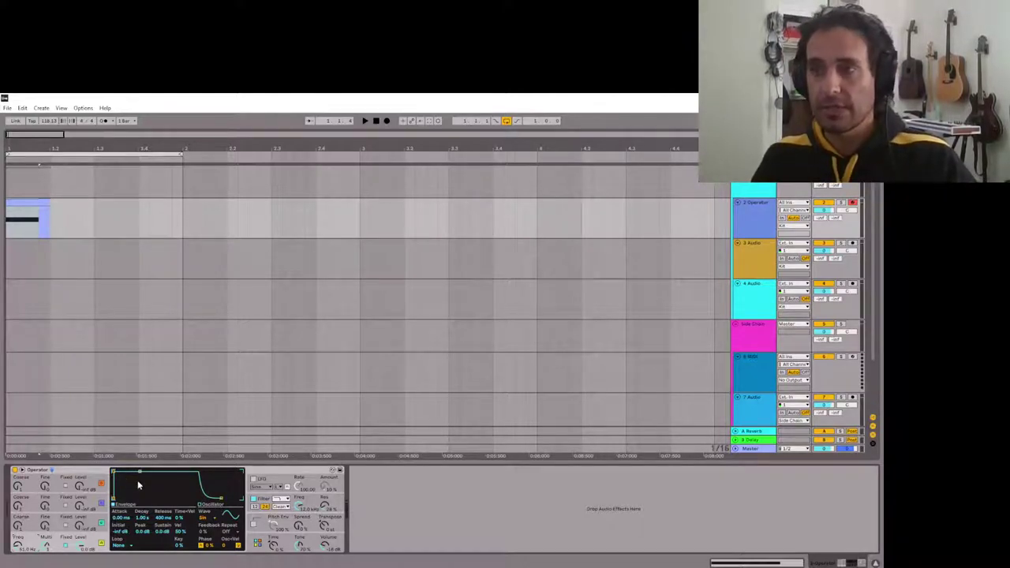
Step: Shape oscillator A's envelope with no sustain, a decay under 300 ms and a release of about 20 ms, auditioning the clip
left_click_drag(140, 475, 136, 499)
key("space")
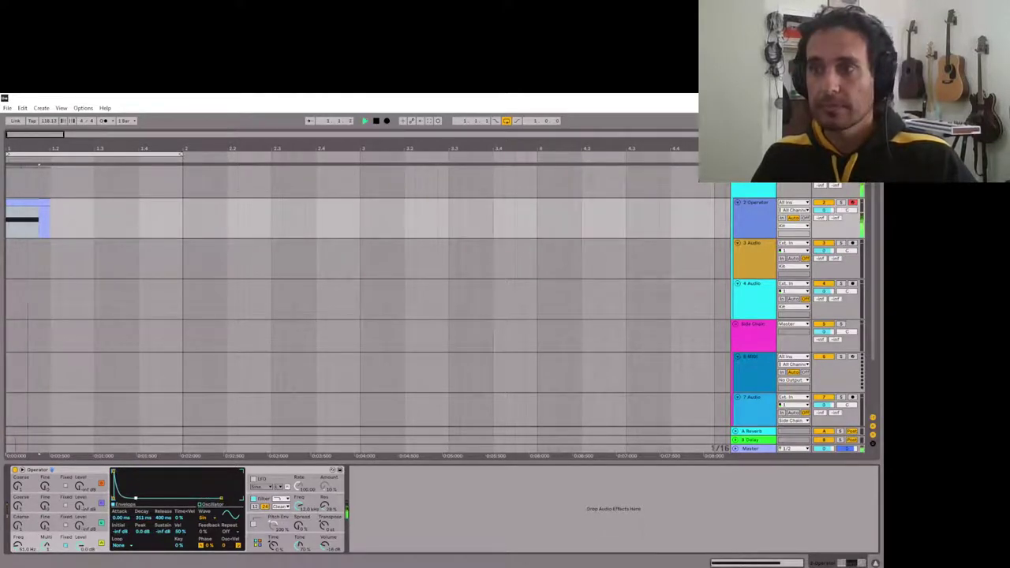
key("space")
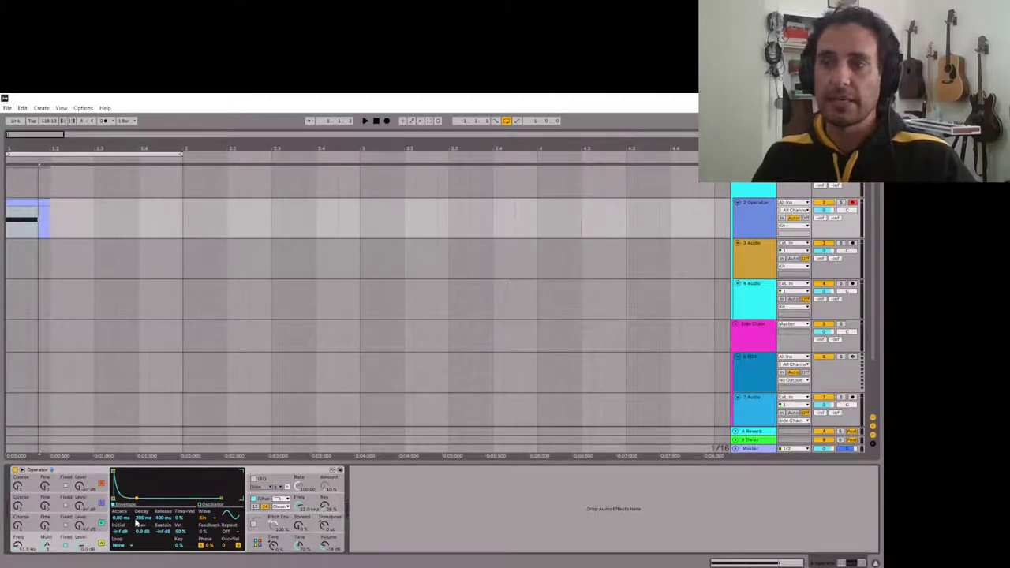
key("space")
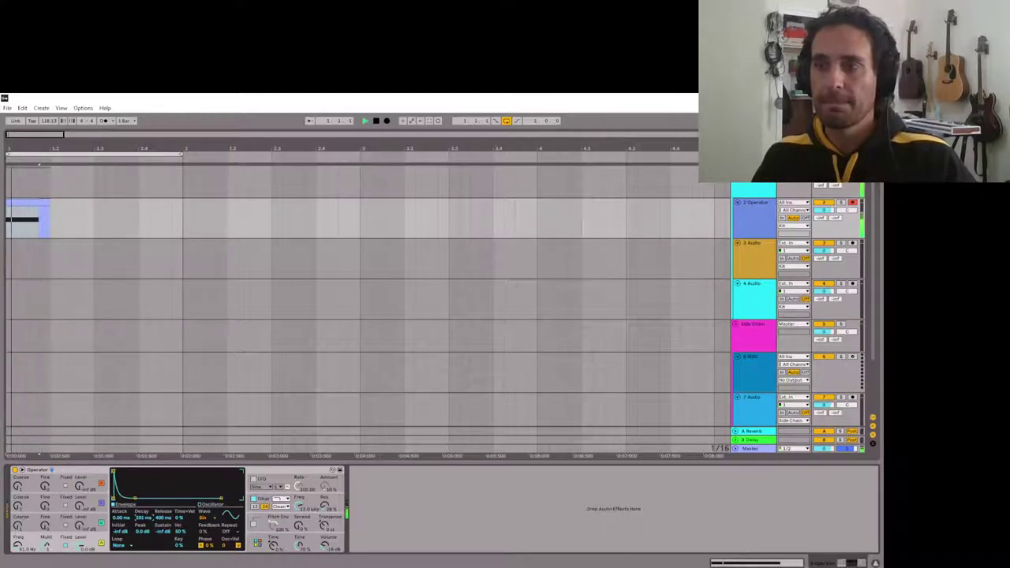
key("space")
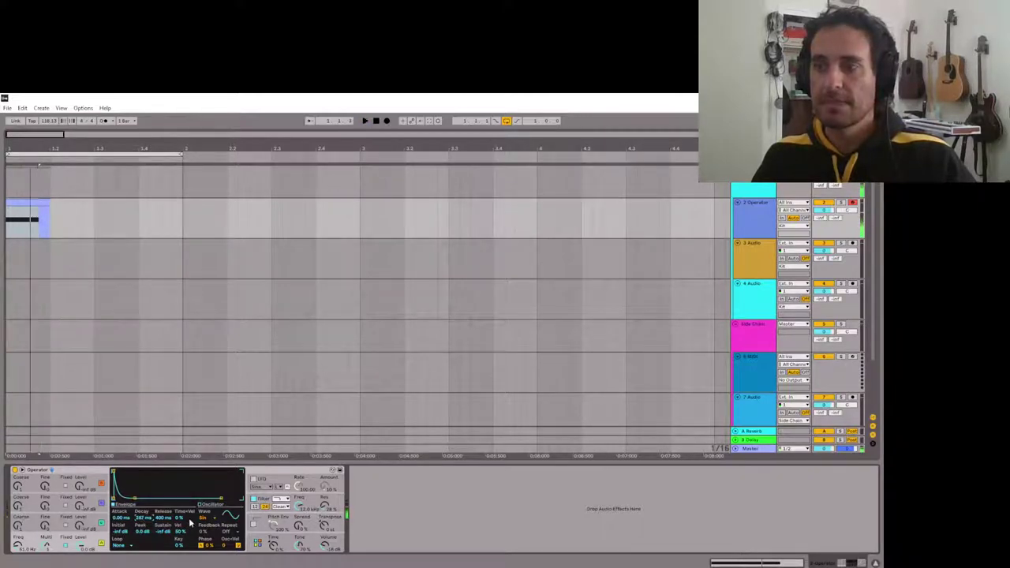
left_click_drag(162, 518, 163, 544)
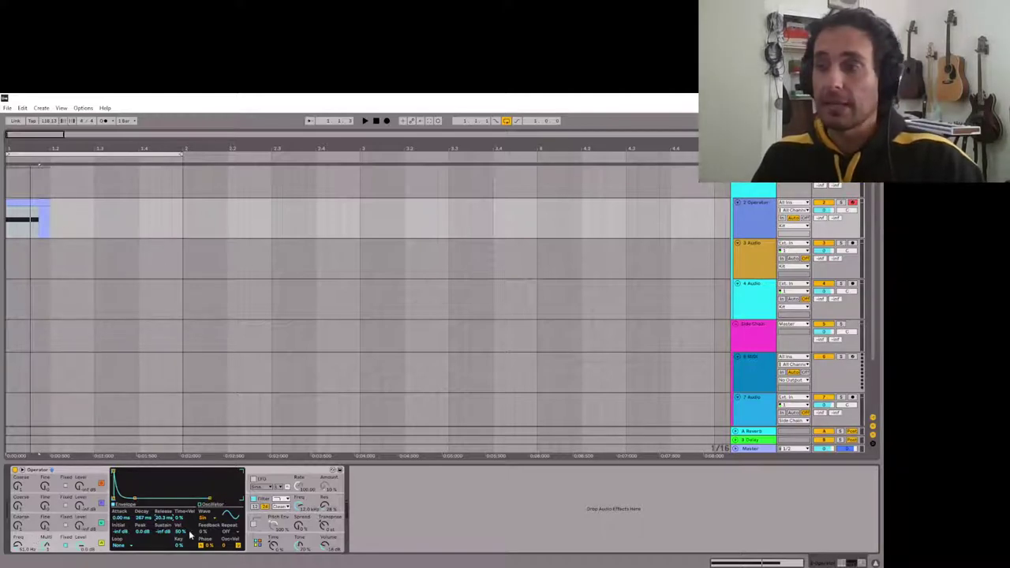
Step: Switch oscillator B to fixed frequency and set it to 43 Hz
left_click(56, 507)
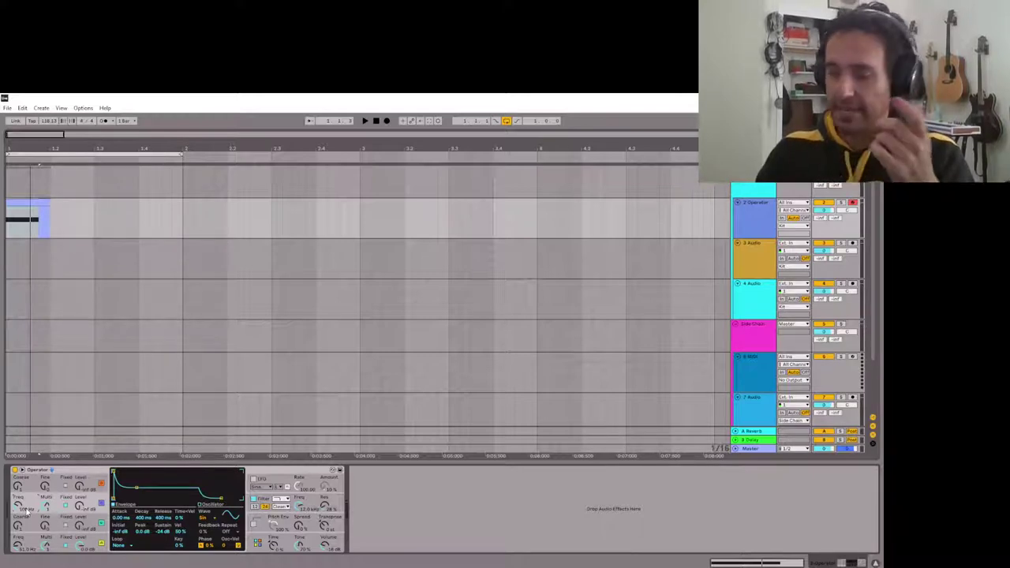
type("43")
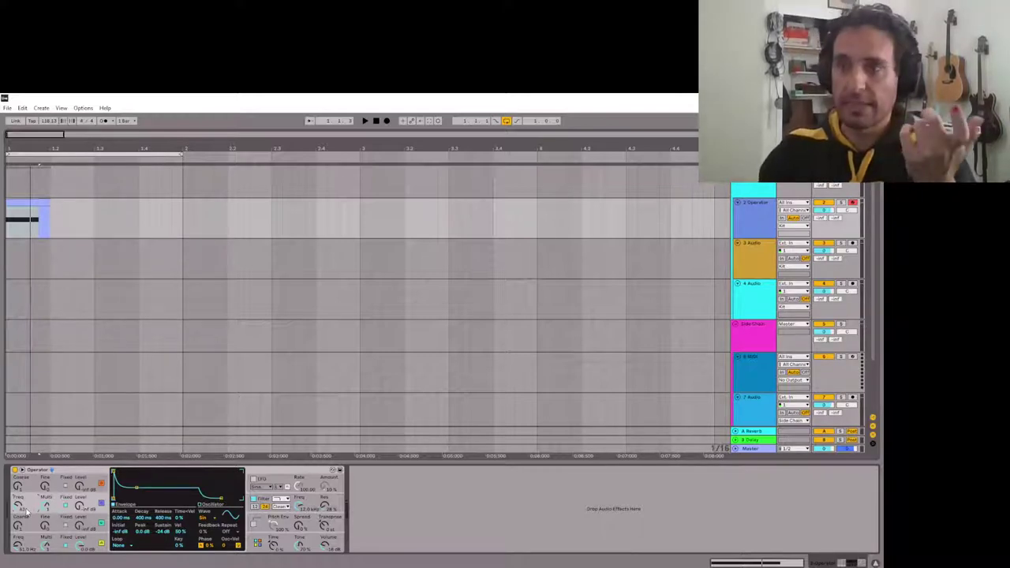
key("Return")
Step: Set oscillator B's level to 0 dB, its envelope sustain to -inf dB and its decay to 410 ms, auditioning the sound
key("space")
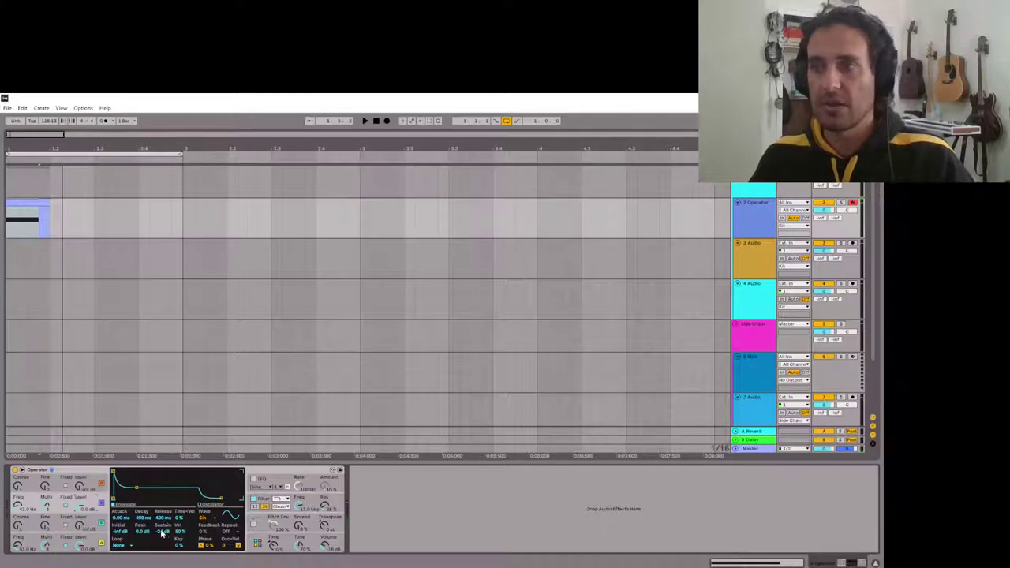
left_click_drag(161, 532, 162, 552)
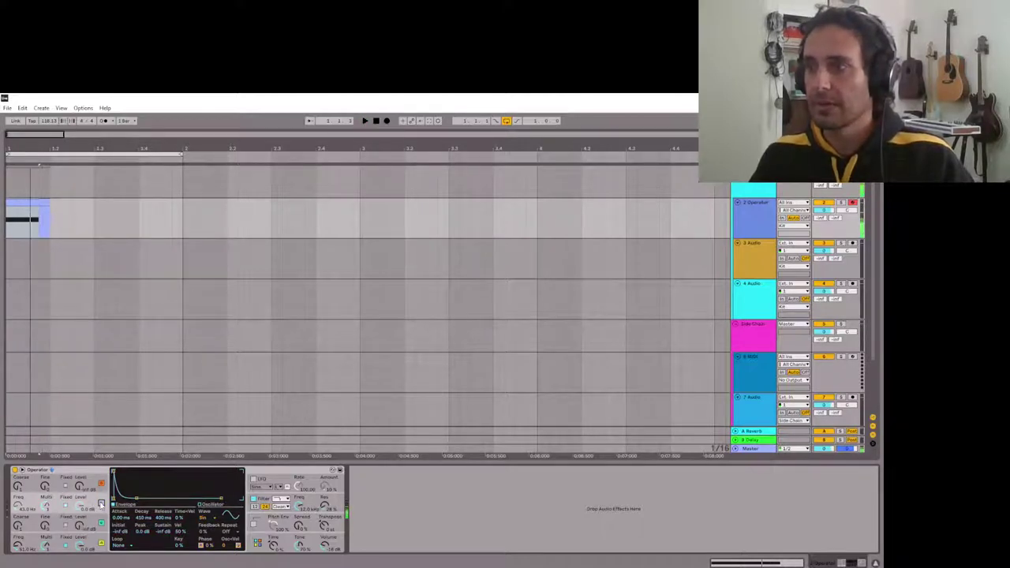
key("space")
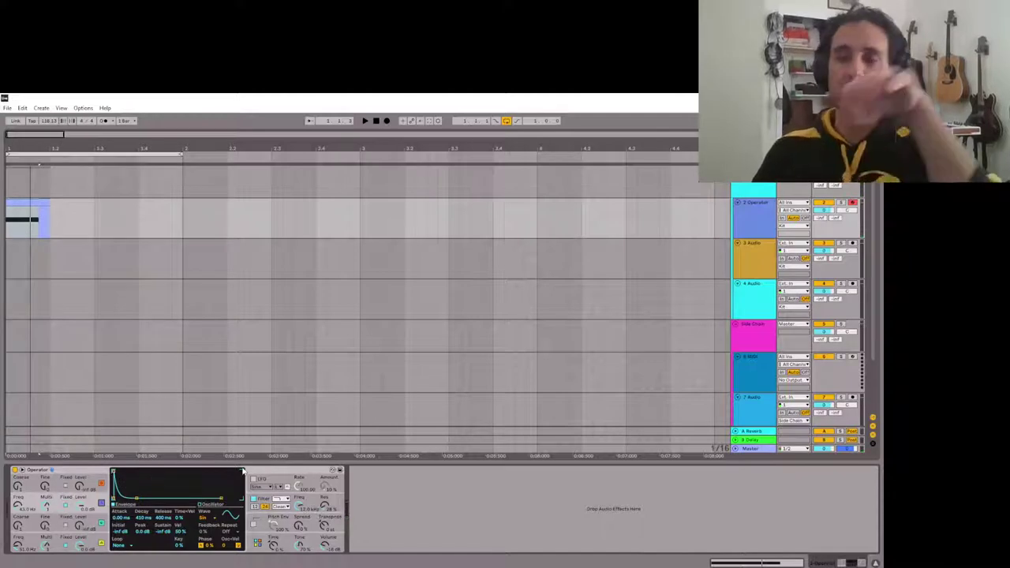
Step: Save the Live set
left_click(301, 473)
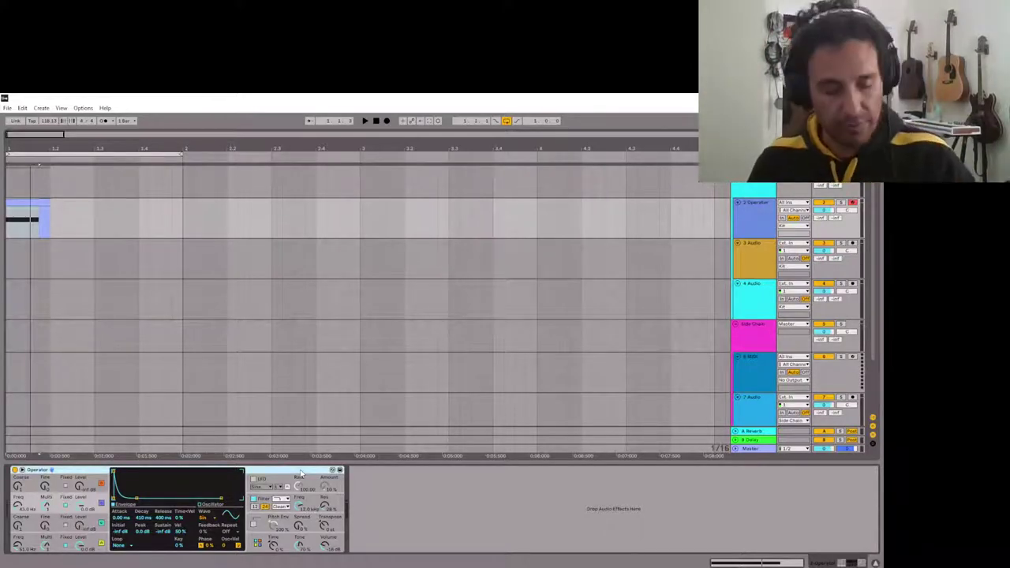
key("ctrl+s")
left_click(510, 430)
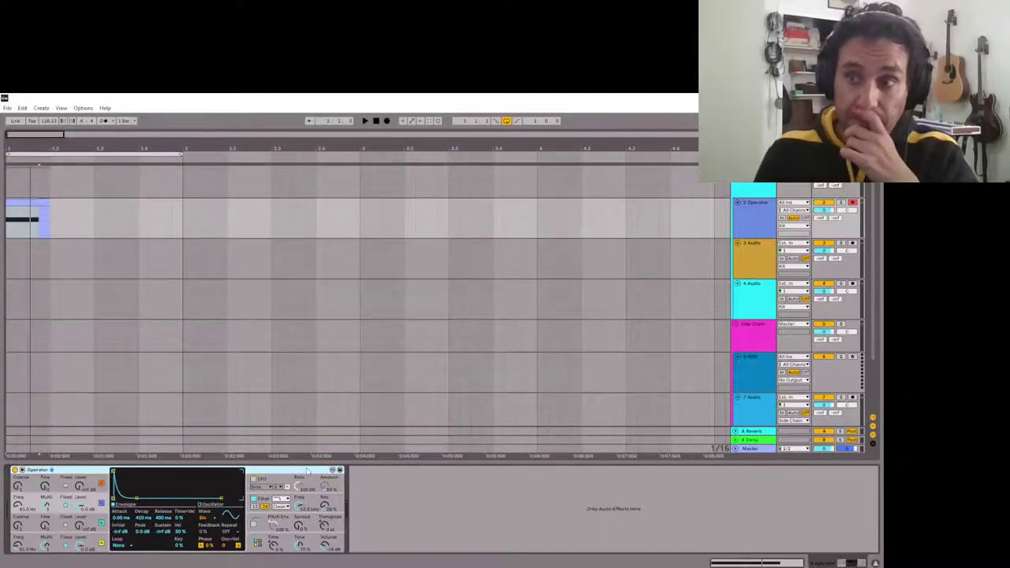
Step: Draw second and third harmonics into oscillator A's waveform using the 16-partial display, and audition the result
left_click(52, 545)
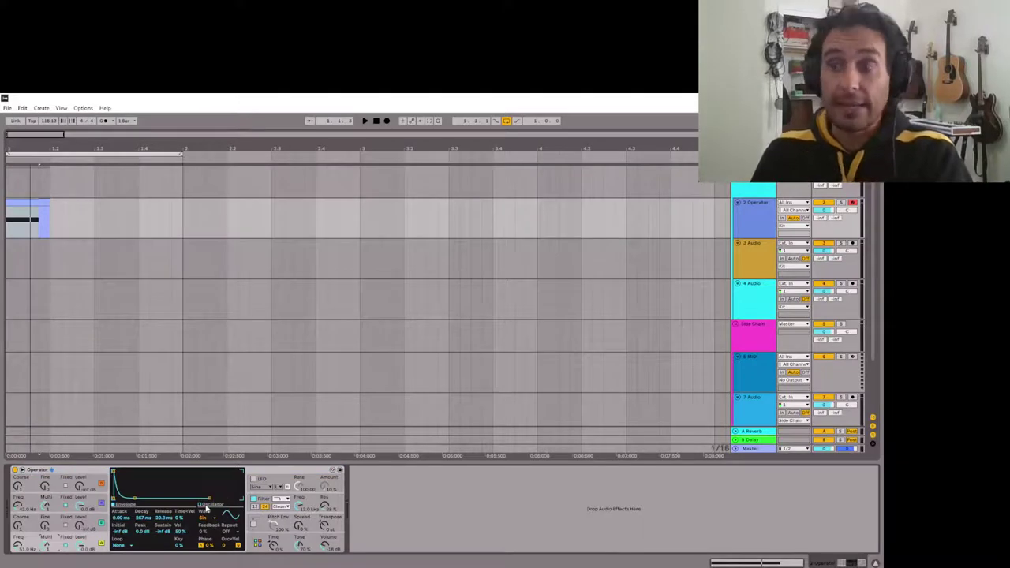
left_click(205, 505)
left_click(235, 491)
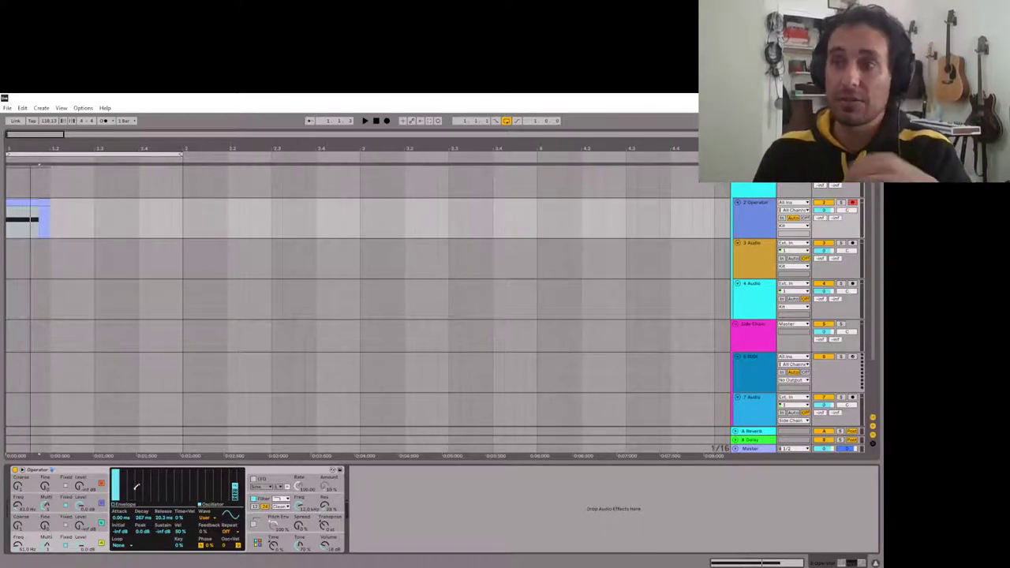
left_click_drag(133, 495, 131, 484)
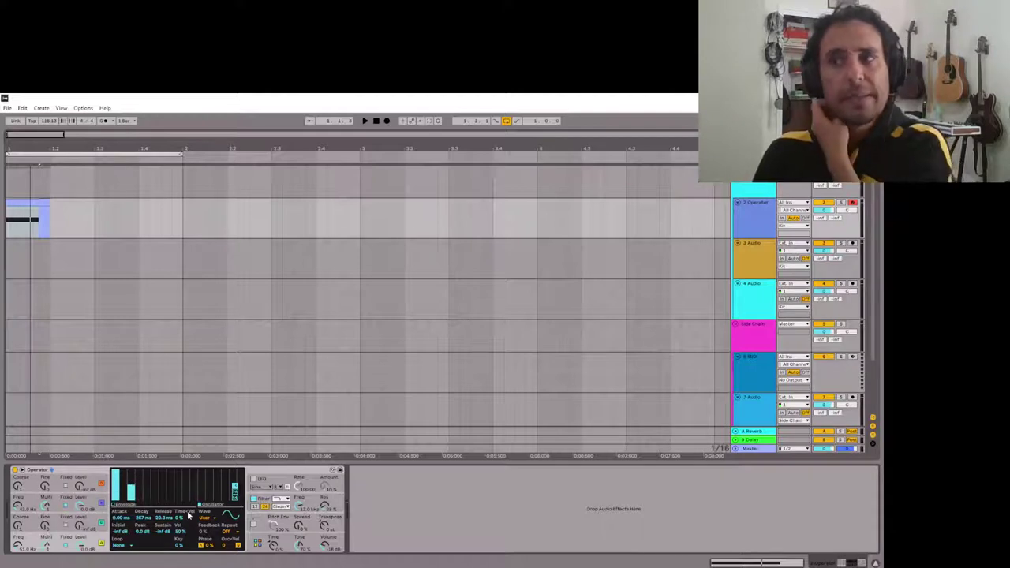
mouse_move(132, 482)
left_mouse_down()
mouse_move(140, 498)
mouse_move(134, 479)
left_mouse_up()
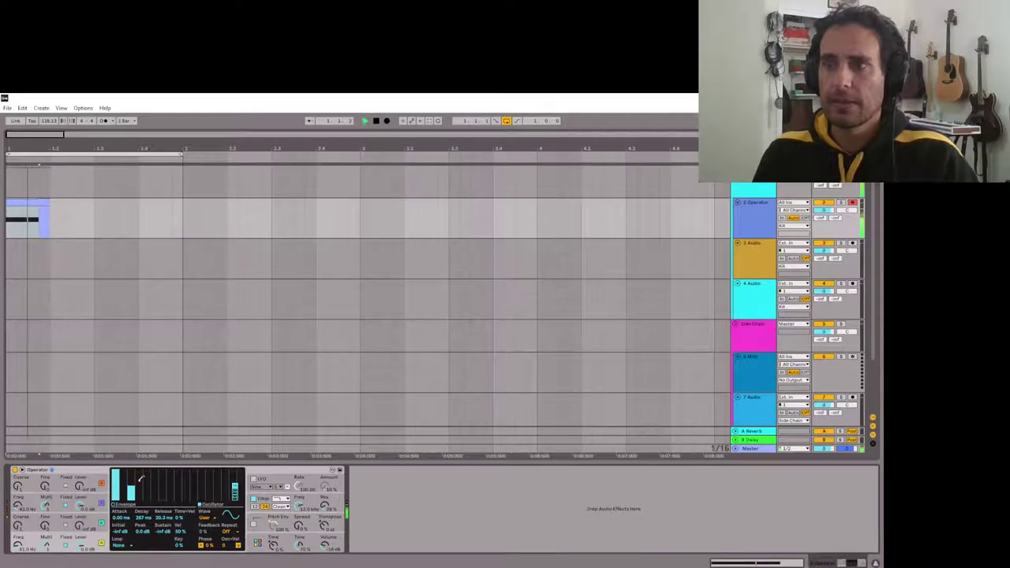
key("space")
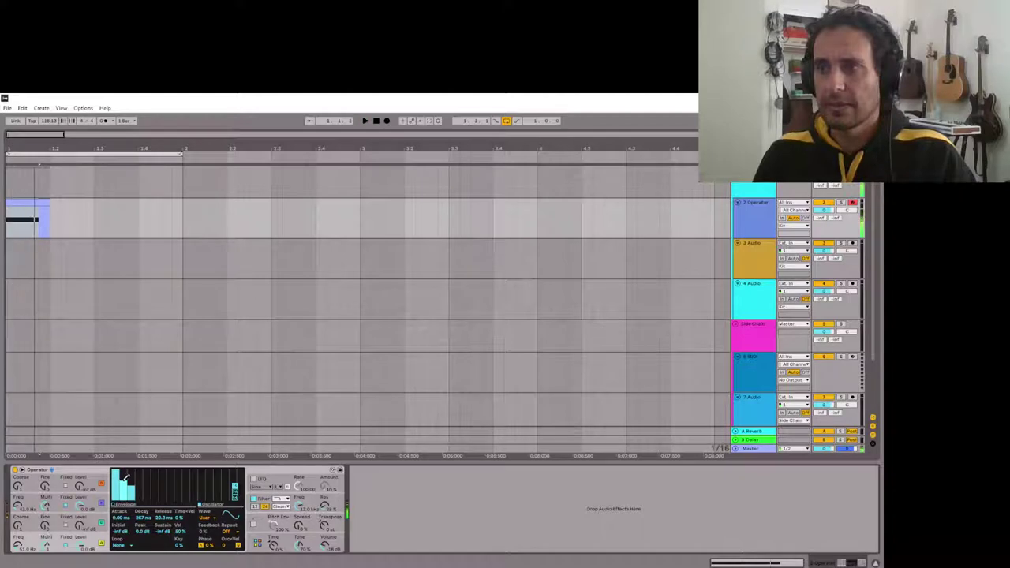
Step: Draw a third harmonic into oscillator B's waveform using the 16-partial display, and audition it
left_click(79, 497)
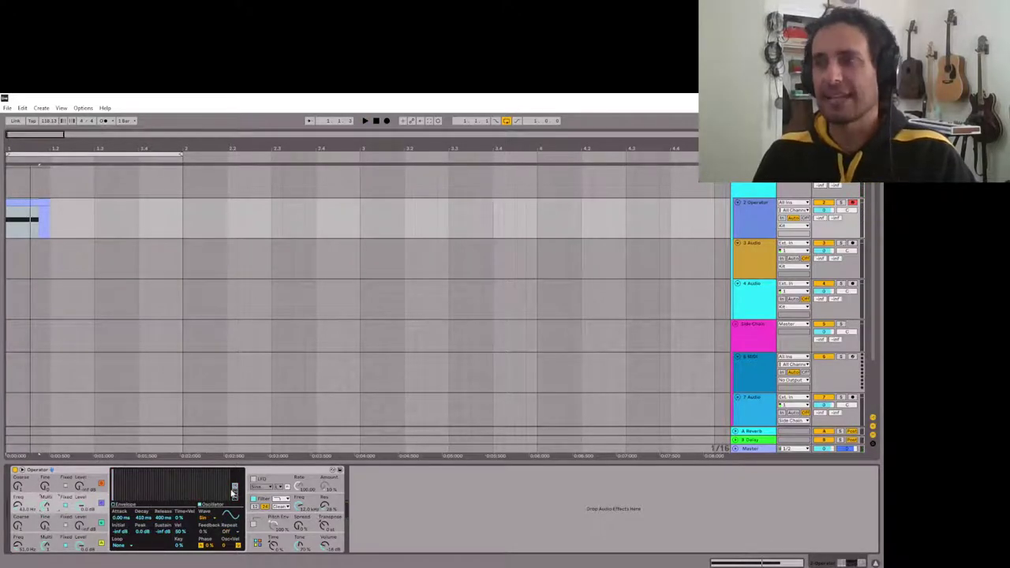
mouse_move(234, 492)
left_mouse_down()
mouse_move(115, 489)
mouse_move(136, 479)
left_mouse_up()
key("space")
key("space")
key("space")
key("space")
key("space")
key("space")
key("space")
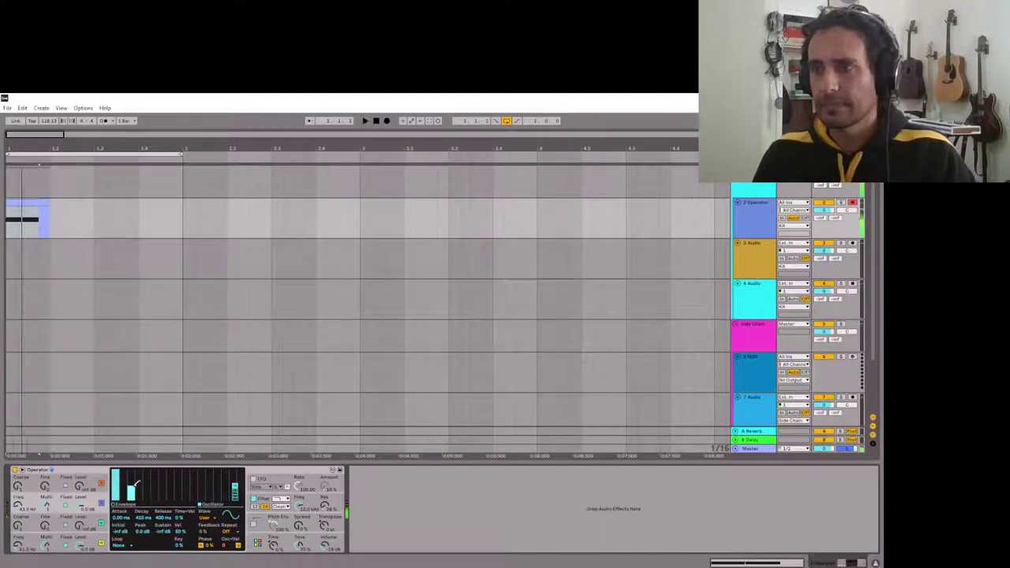
Step: Adjust the third harmonic's level in oscillator B's waveform and add a weaker fourth harmonic while auditioning
left_click_drag(135, 482, 132, 486)
key("space")
key("space")
key("space")
key("space")
key("space")
key("space")
key("space")
key("space")
key("space")
left_click(138, 495)
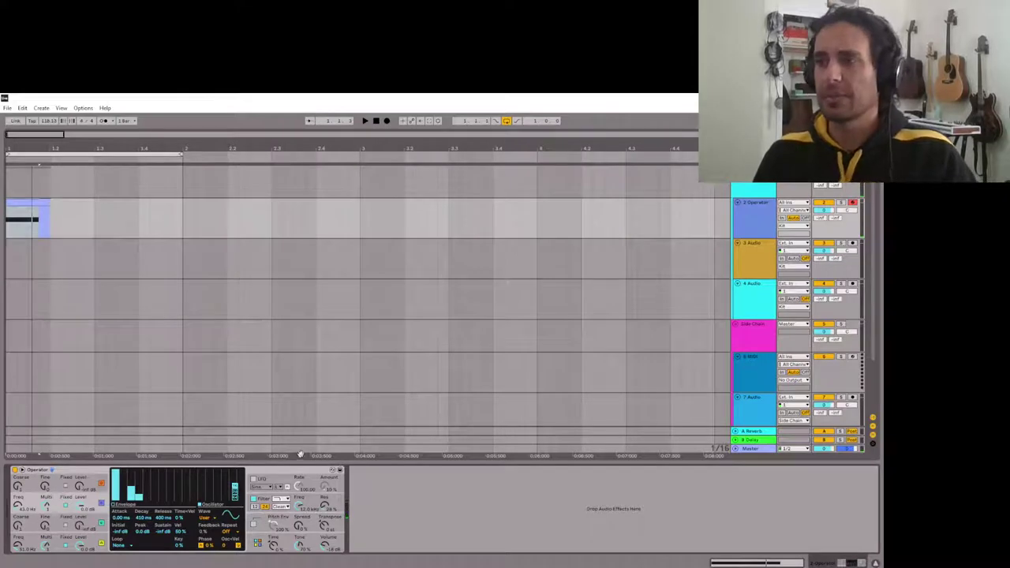
Step: Enable Operator's pitch envelope and set its initial value to 0 st and its peak to +48 st
left_click(286, 471)
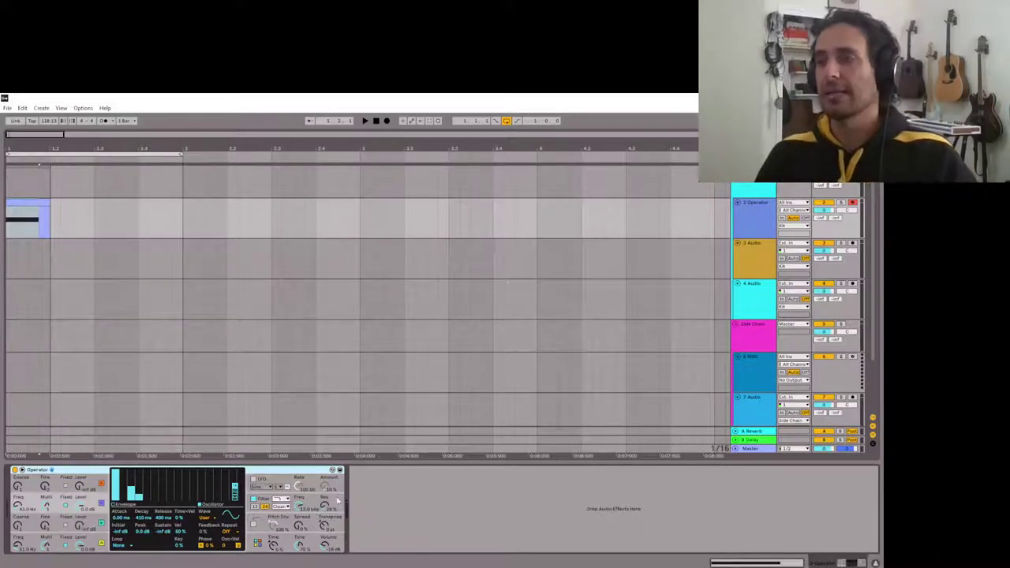
left_click(255, 526)
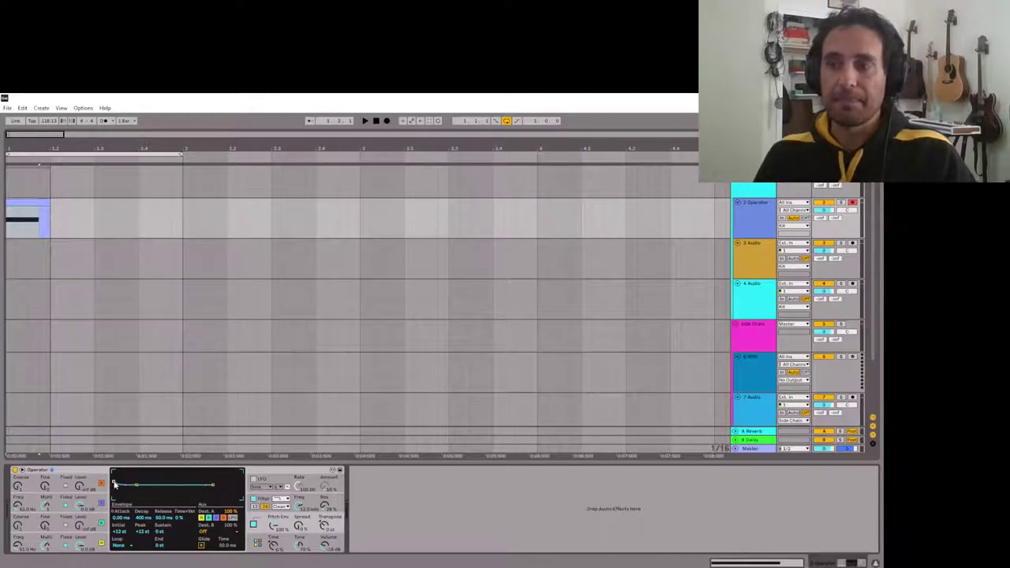
left_click_drag(114, 484, 112, 473)
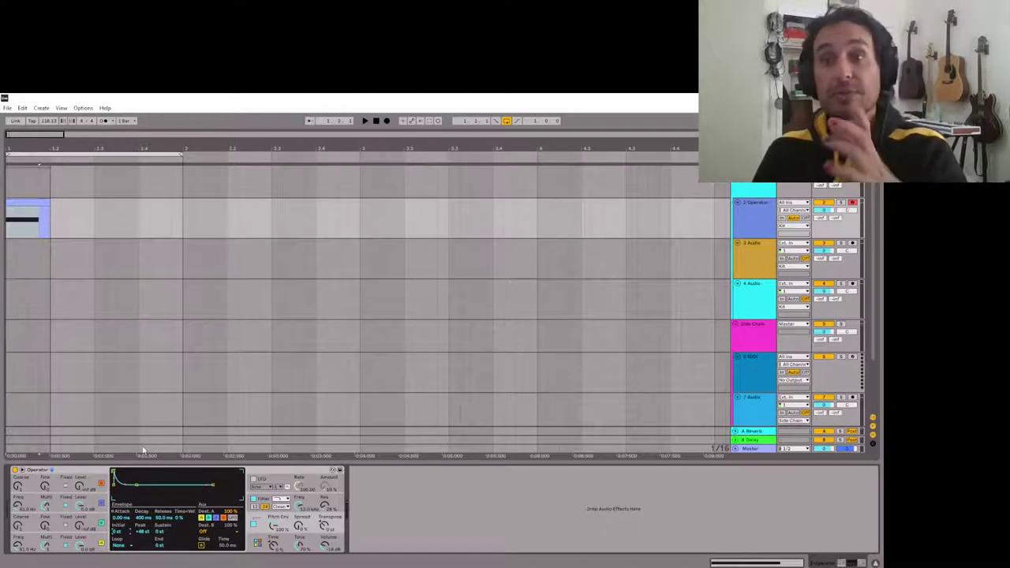
Step: Shorten the pitch envelope's decay to 24.1 ms while auditioning the kick
key("space")
key("space")
key("space")
key("space")
key("space")
key("space")
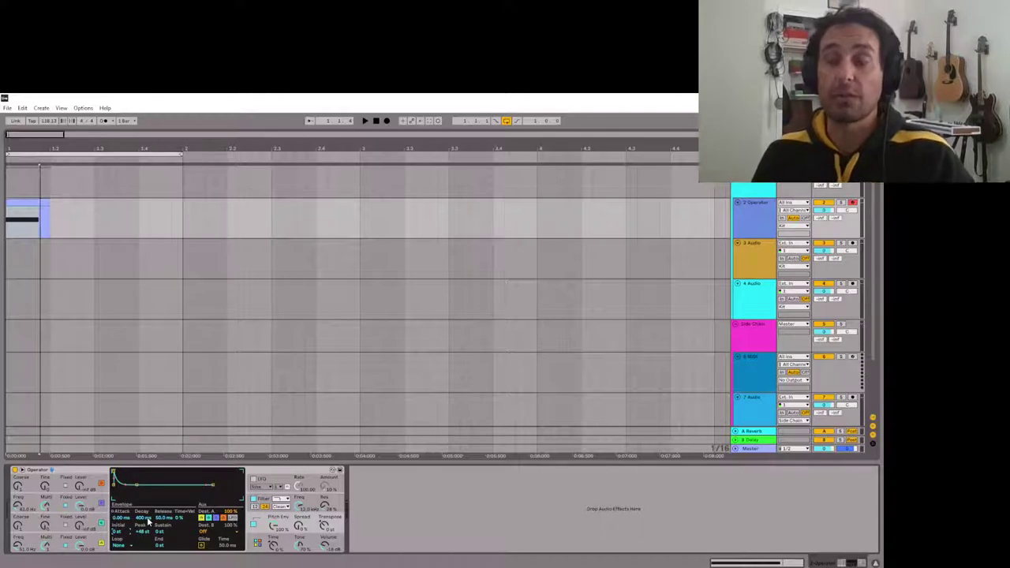
key("space")
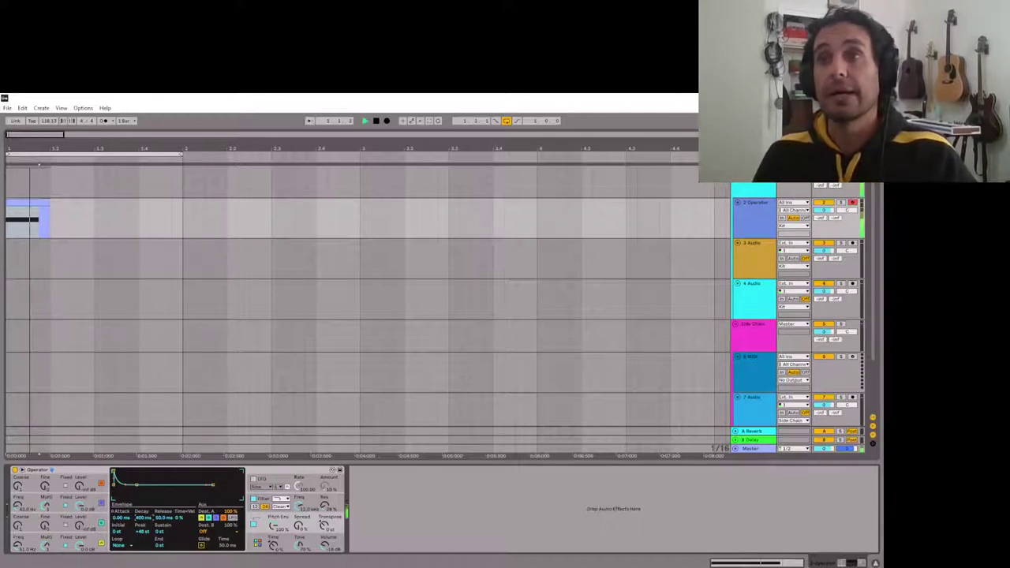
left_click_drag(153, 518, 152, 524)
key("space")
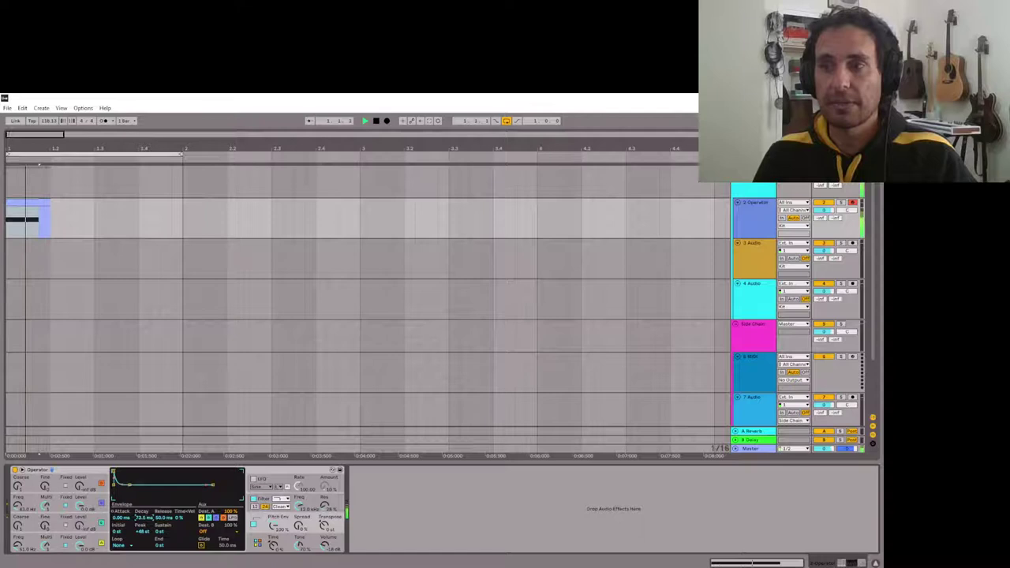
left_click_drag(144, 518, 147, 522)
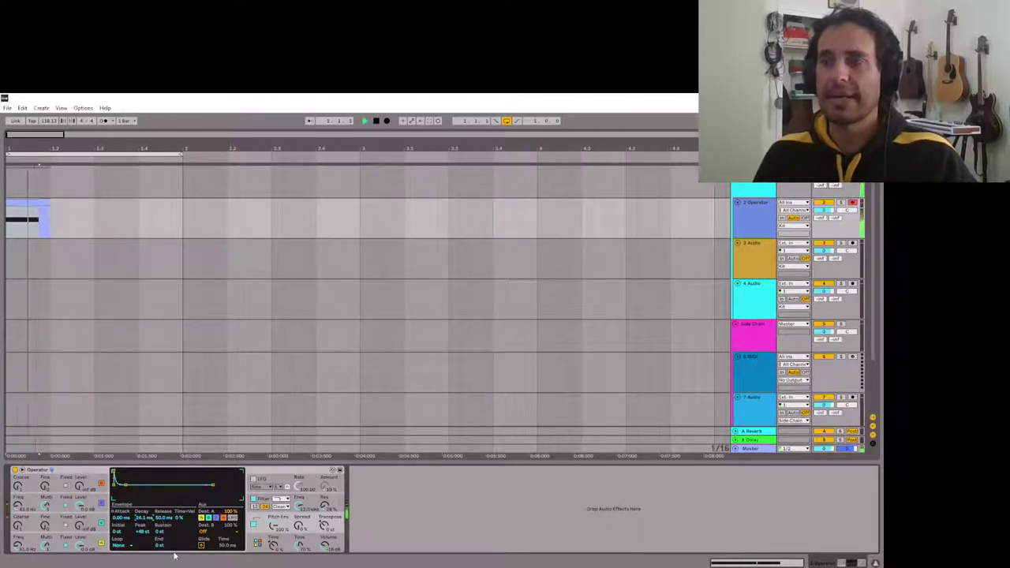
key("space")
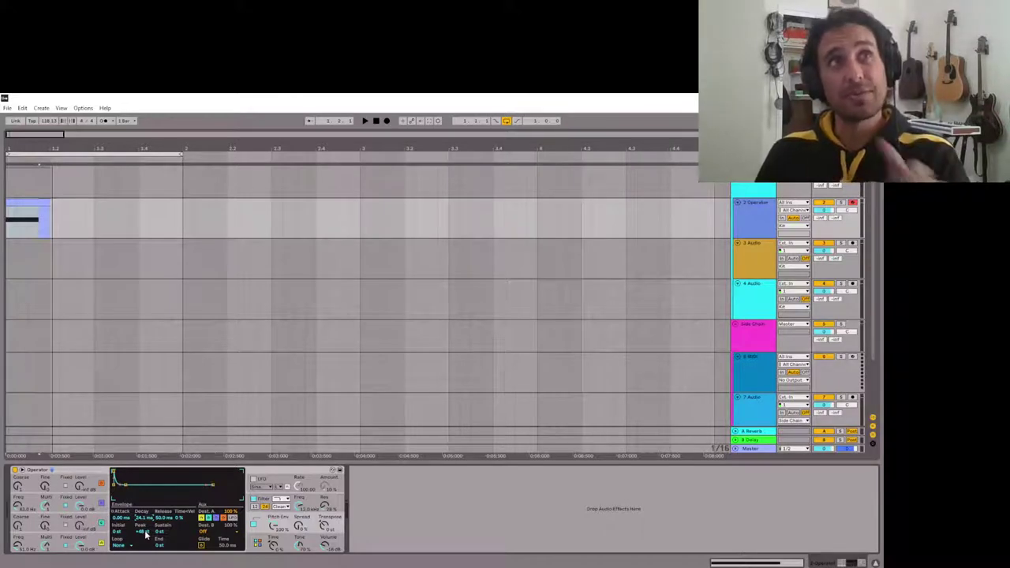
Step: Lower the pitch envelope's peak to +20 st while auditioning the kick
key("space")
left_click_drag(144, 533, 145, 542)
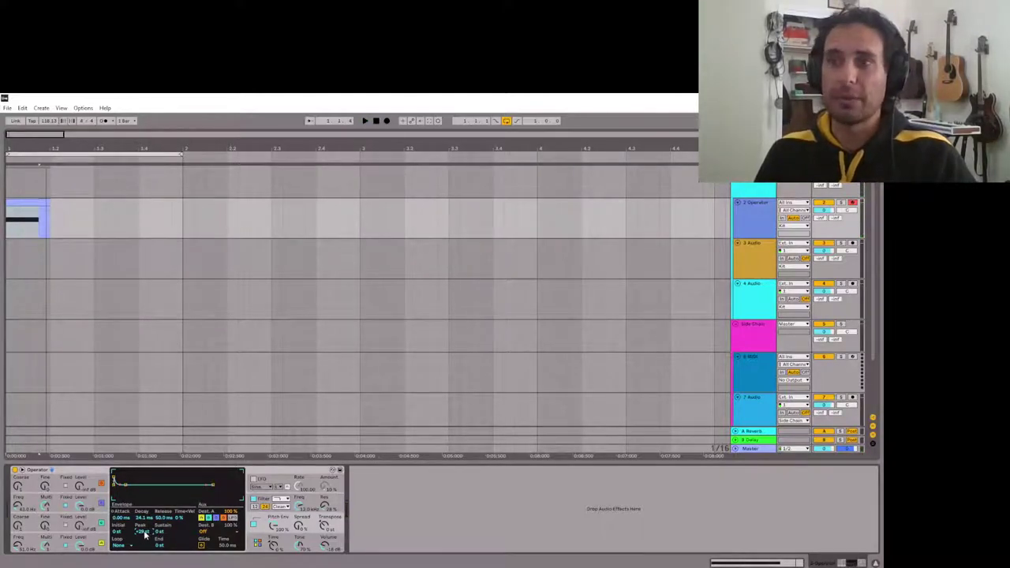
key("space")
key("space")
key("space")
key("space")
key("space")
key("space")
key("space")
left_click_drag(145, 534, 145, 541)
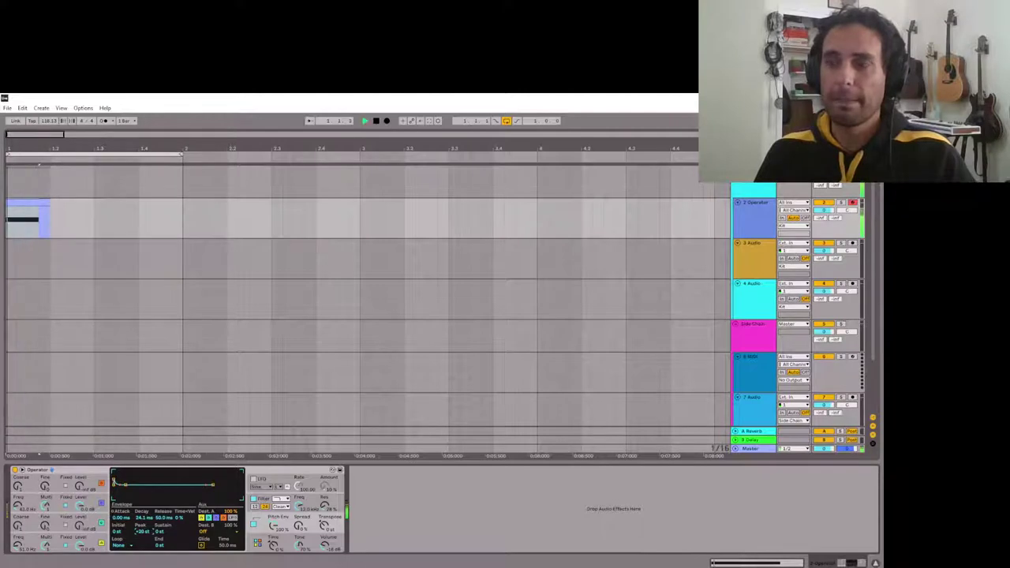
key("space")
Step: Compare the kick with the pitch envelope switched off and on again
left_click(254, 525)
key("space")
left_click(254, 525)
key("space")
key("space")
key("space")
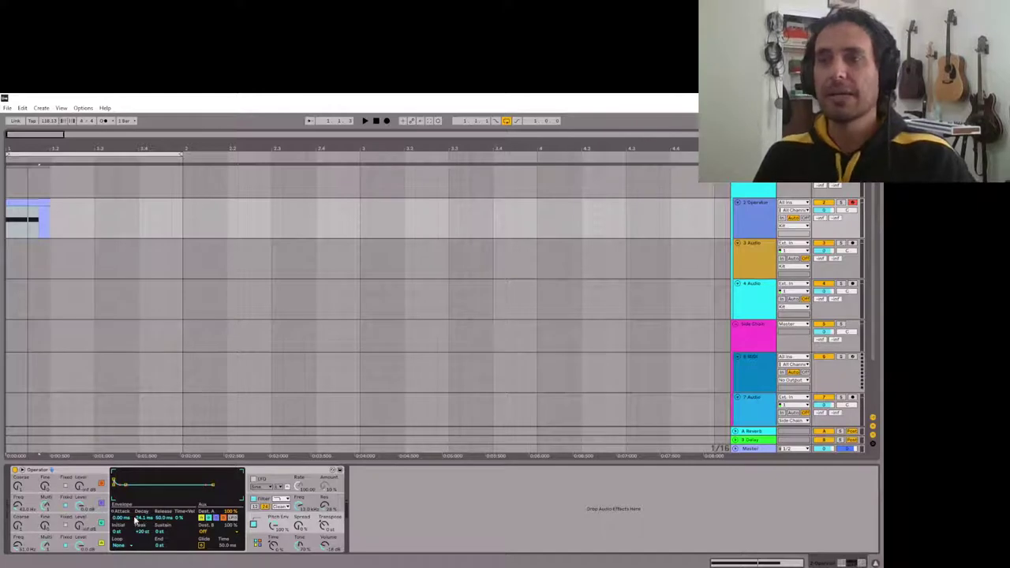
Step: Try higher pitch envelope peaks during playback and settle on +33 st
mouse_move(141, 520)
left_mouse_down()
mouse_move(142, 502)
mouse_move(148, 528)
left_mouse_up()
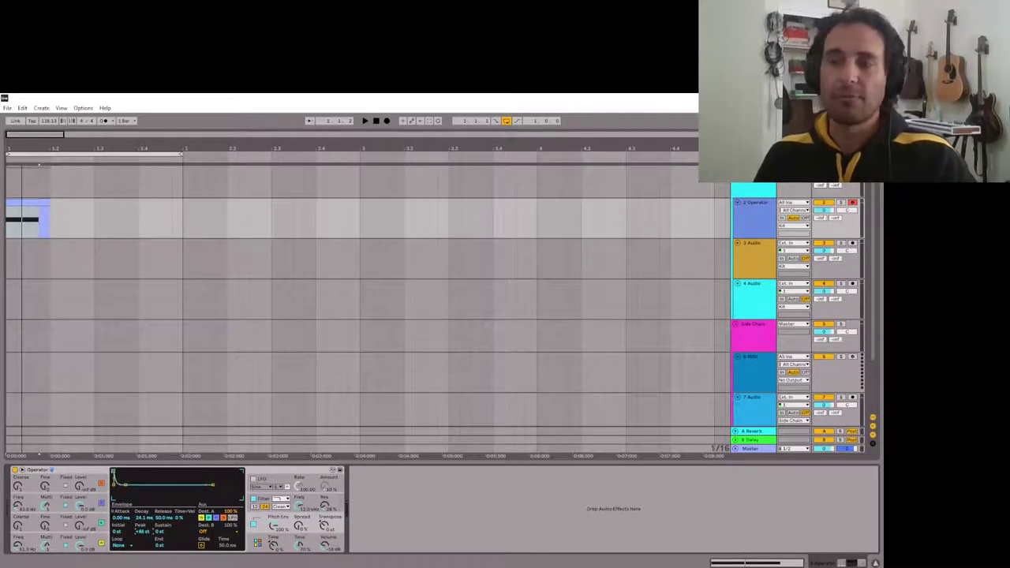
key("space")
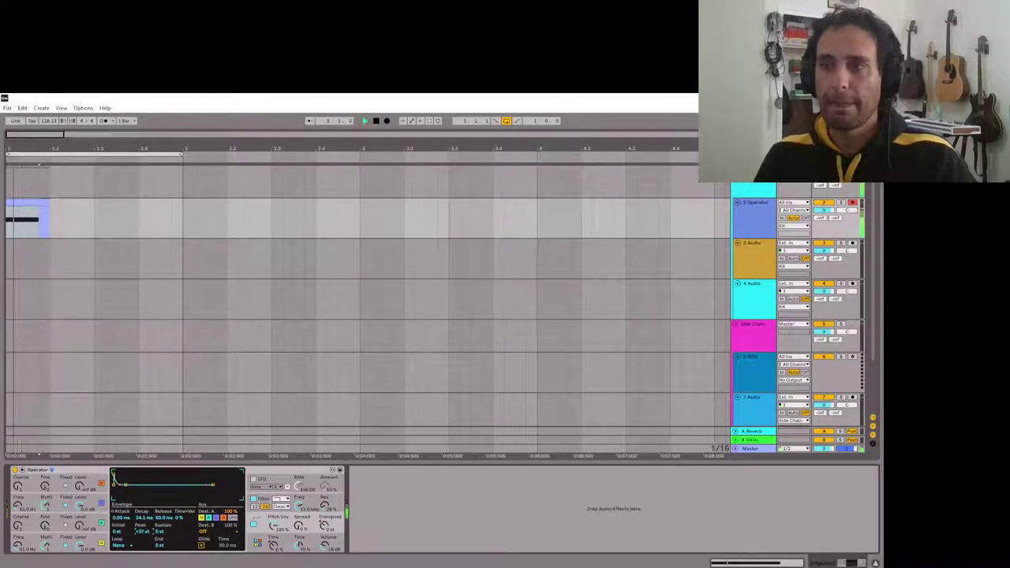
key("space")
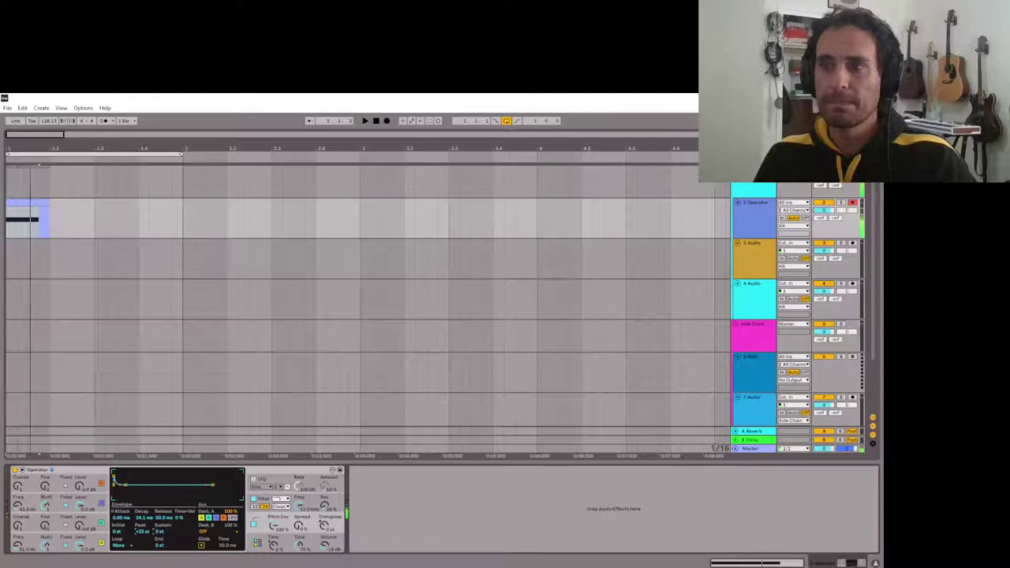
key("space")
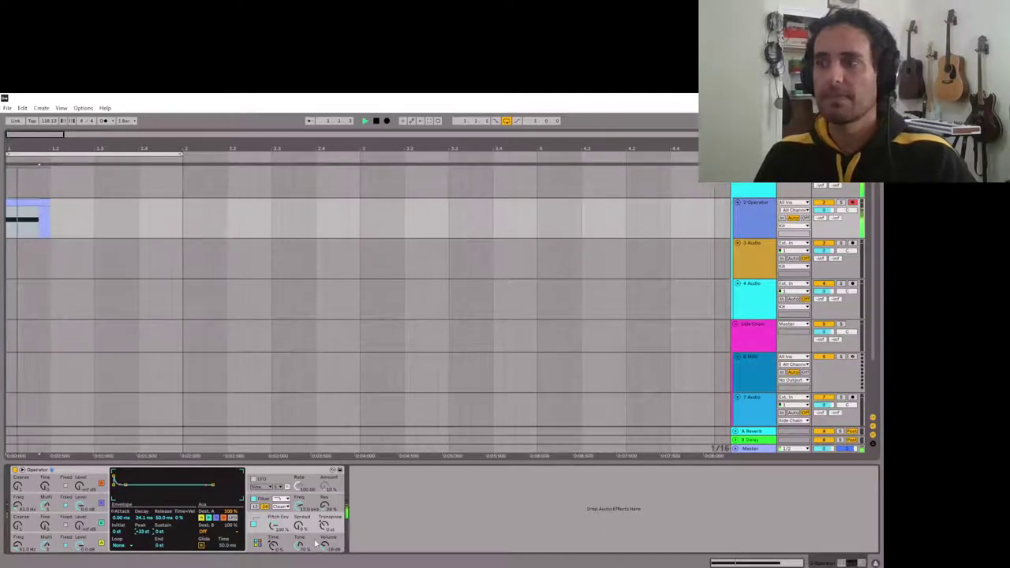
Step: Audition the +33 st pitch envelope against the kick without it, leaving the envelope enabled
key("space")
key("space")
key("space")
key("space")
key("space")
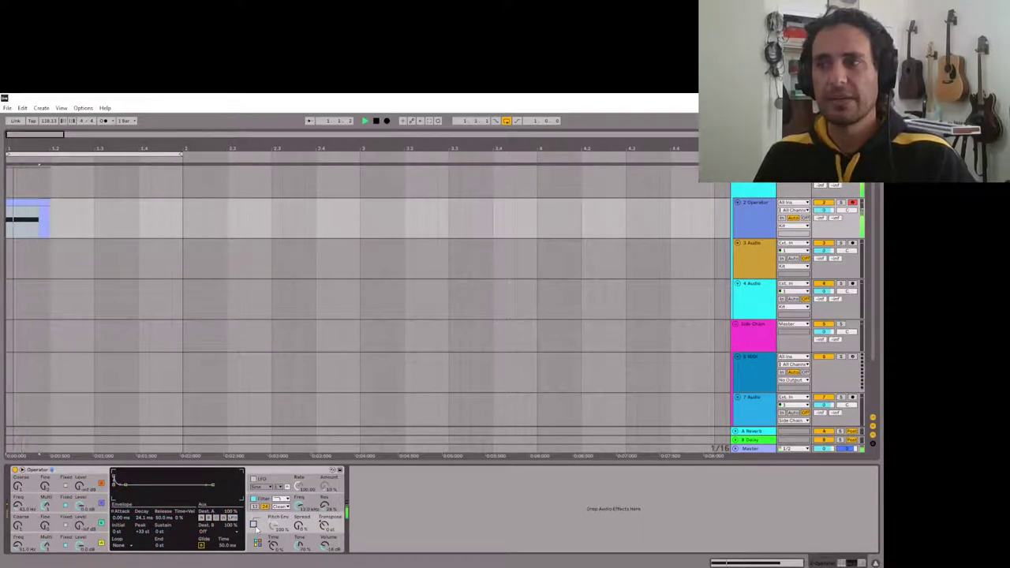
key("space")
left_click(253, 525)
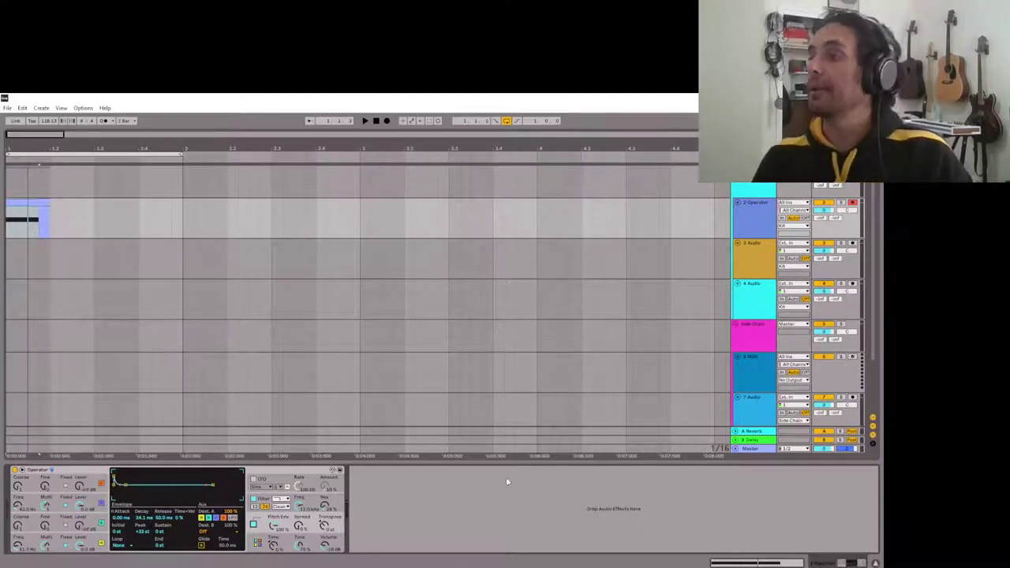
Step: Add an EQ Eight after Operator and make its first band a low-cut filter at about 26 Hz
key("ctrl+s")
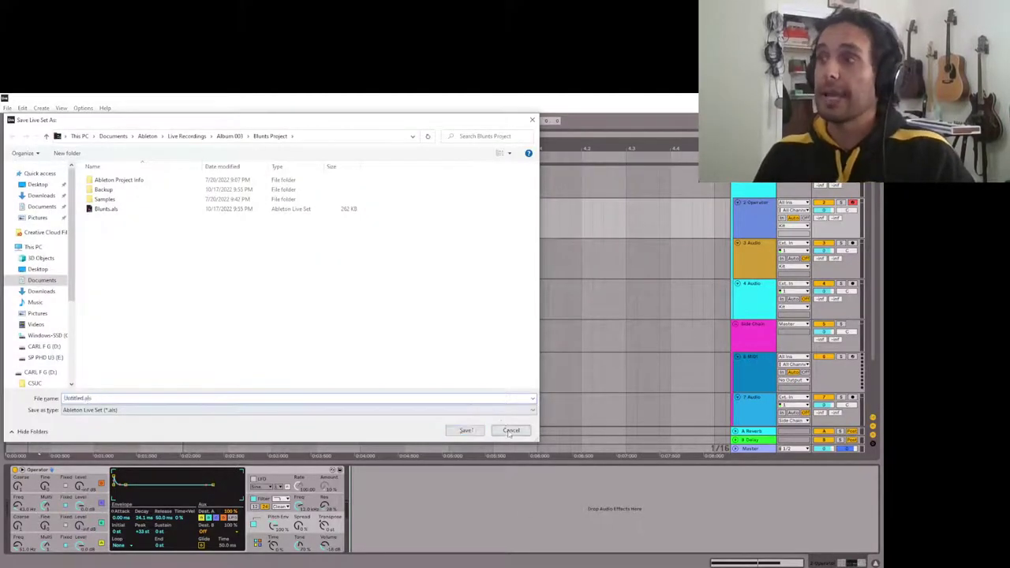
left_click(511, 431)
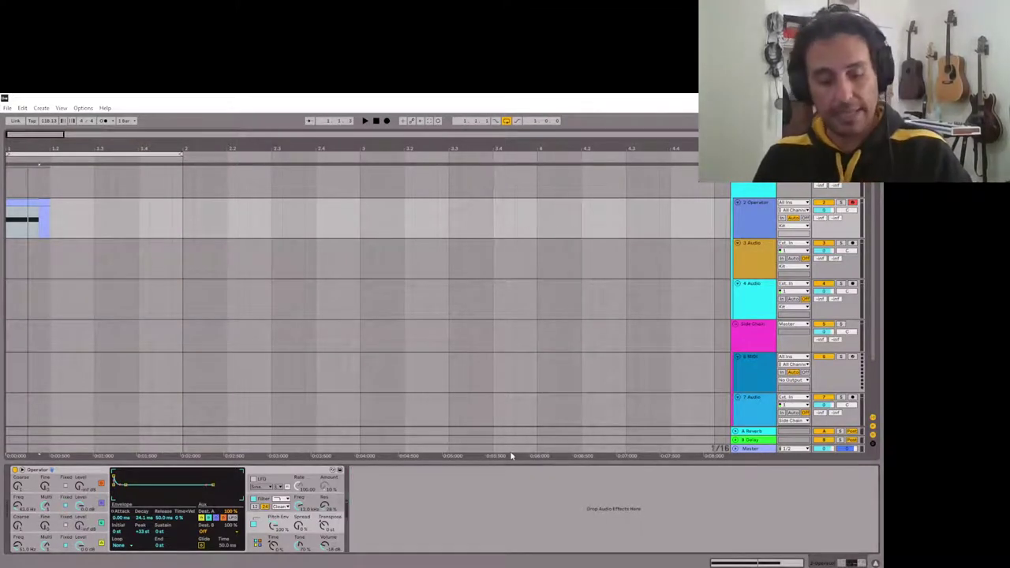
key("ctrl+z")
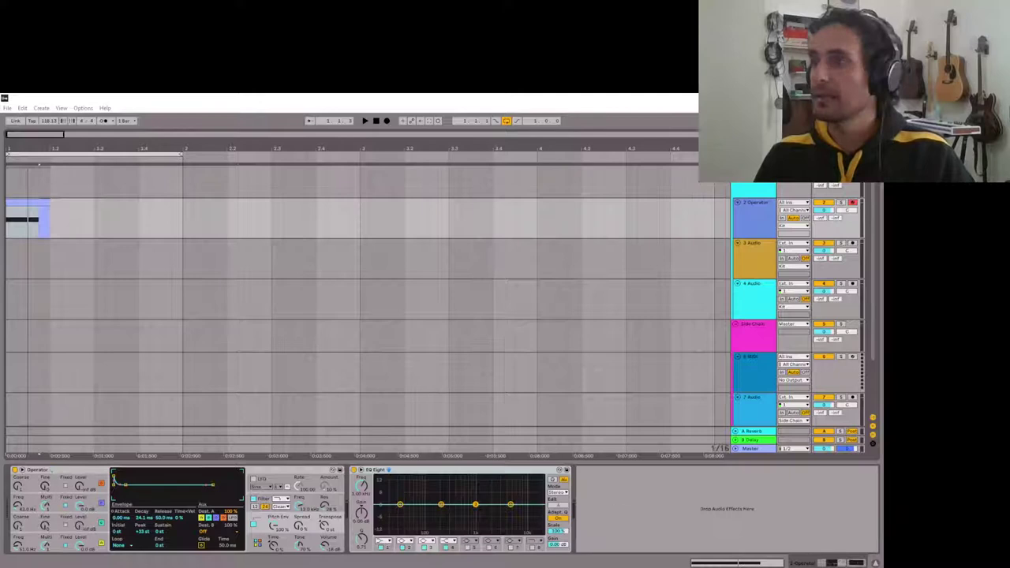
left_click(384, 542)
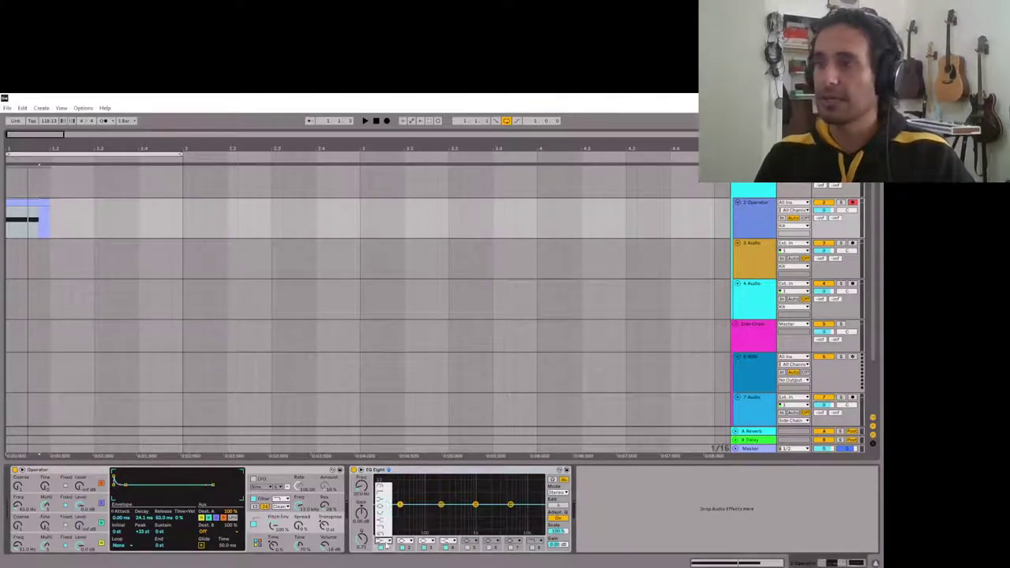
left_click(388, 489)
key("space")
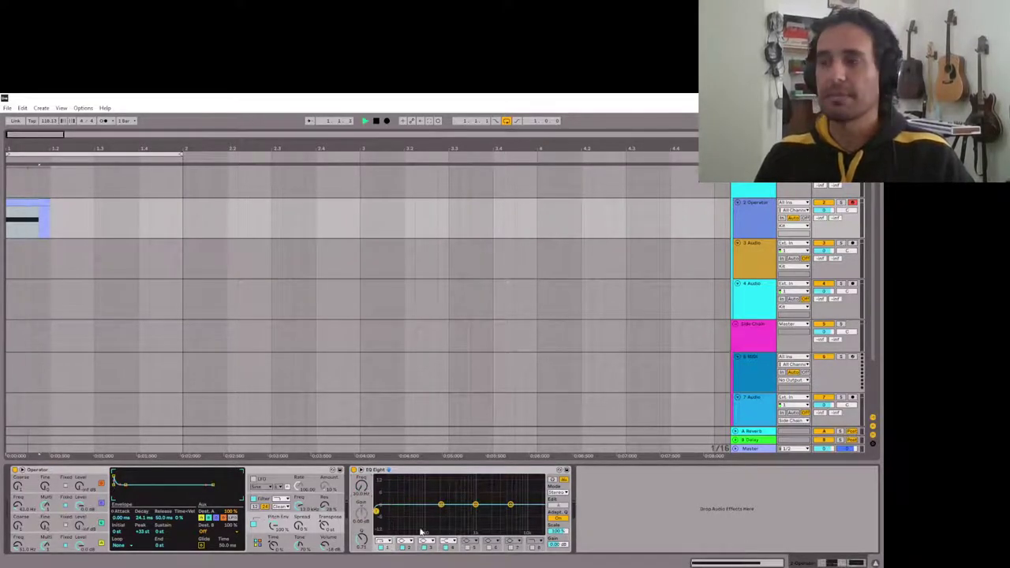
key("space")
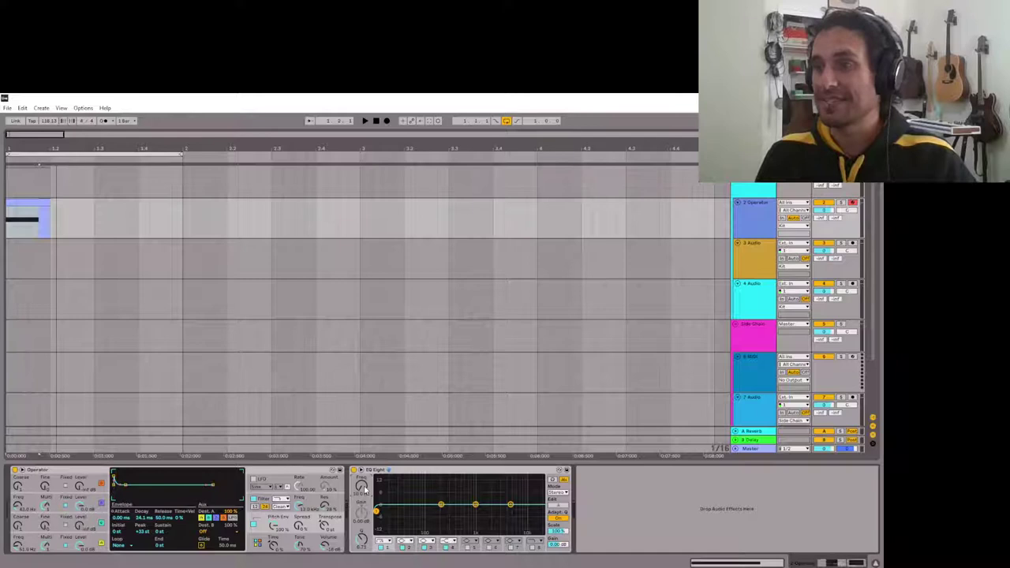
key("space")
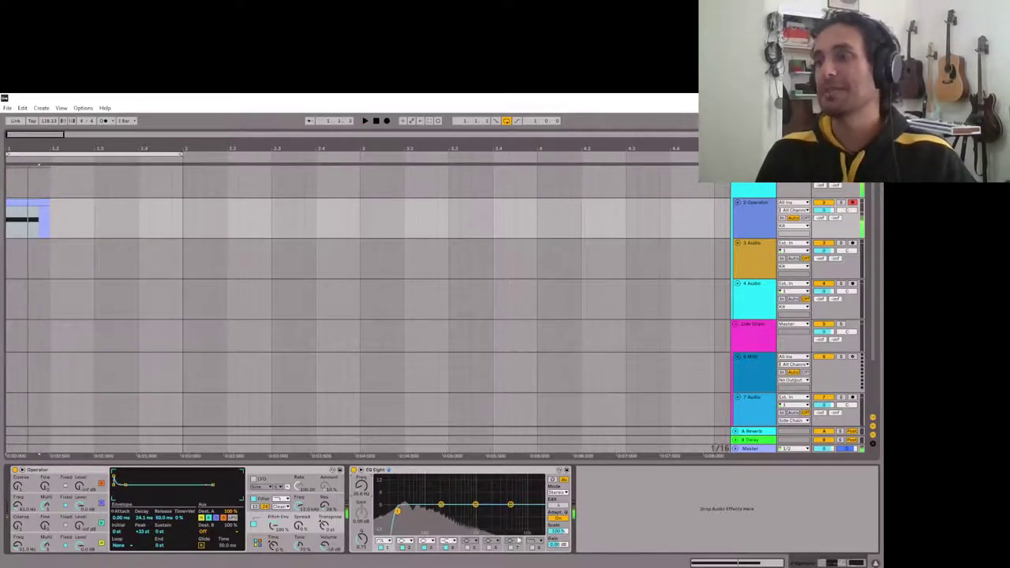
Step: Cut EQ Eight's second band by about 10 dB around 420 Hz and compare the kick with the EQ bypassed
left_click_drag(442, 504, 458, 523)
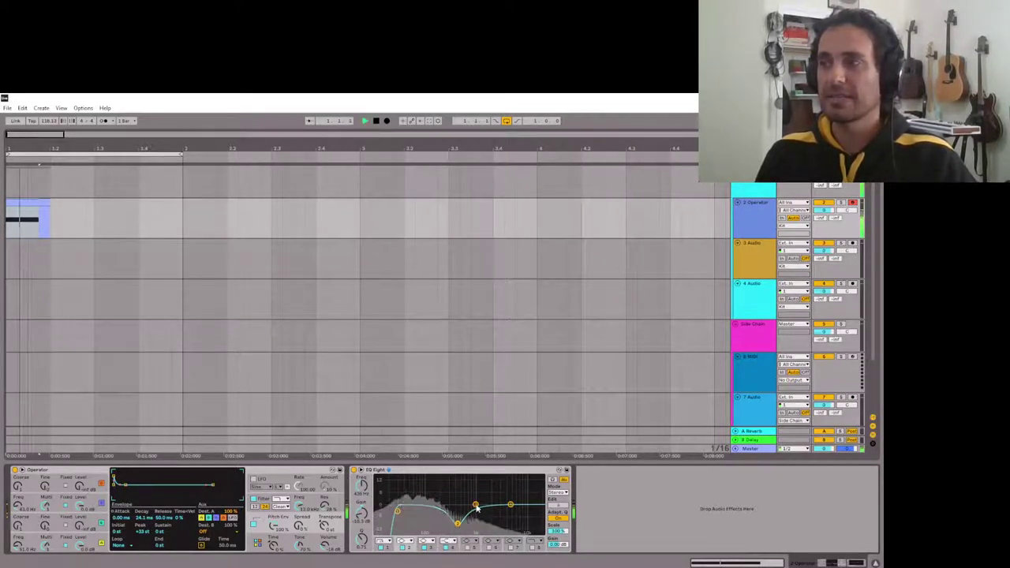
left_click(354, 470)
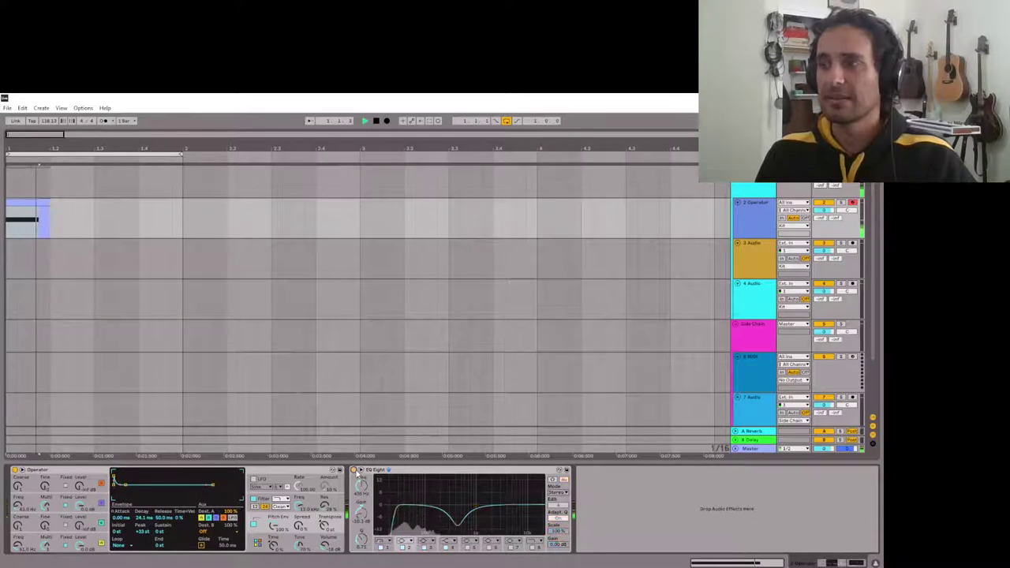
left_click(354, 470)
left_click(356, 470)
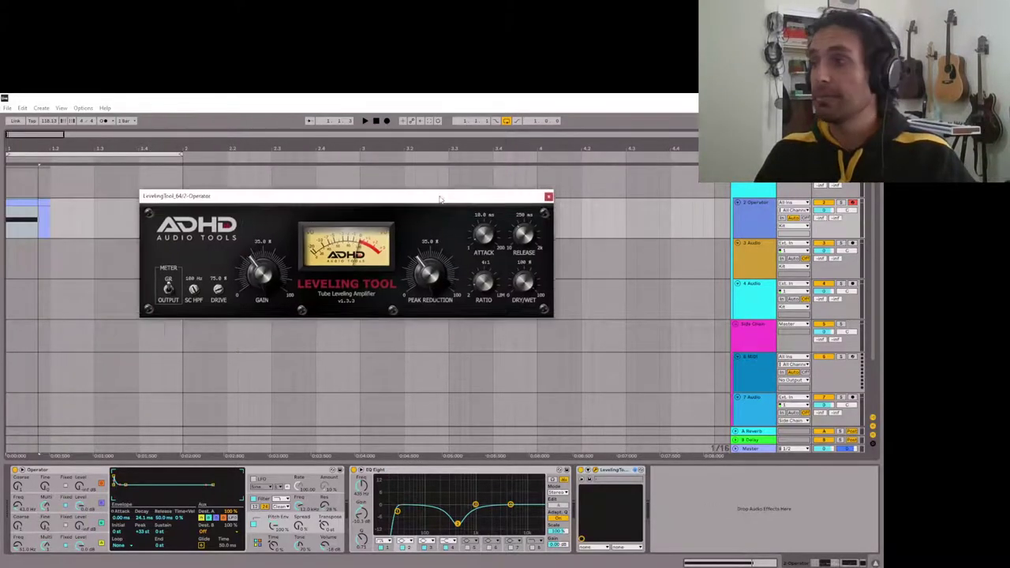
Step: Set the Leveling Tool's sidechain high-pass filter to 0 Hz and its drive to 67.2% while playing the kick
left_click_drag(441, 191, 590, 244)
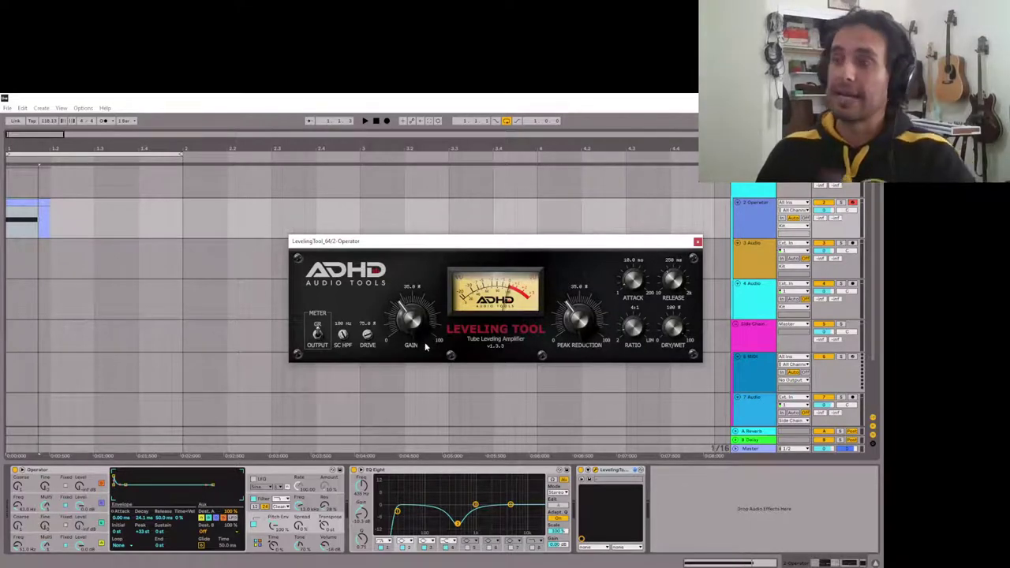
left_click_drag(343, 335, 343, 356)
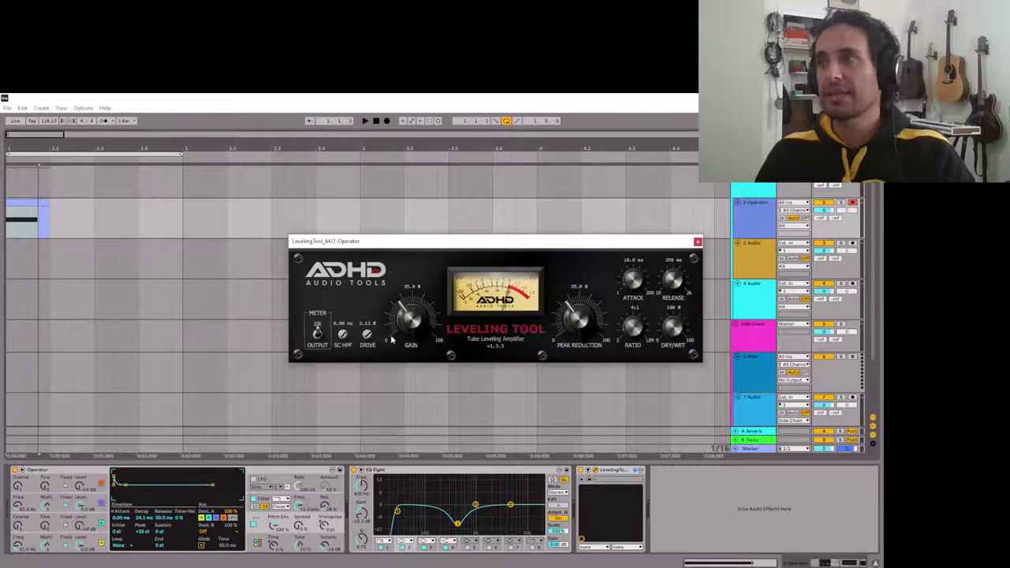
key("space")
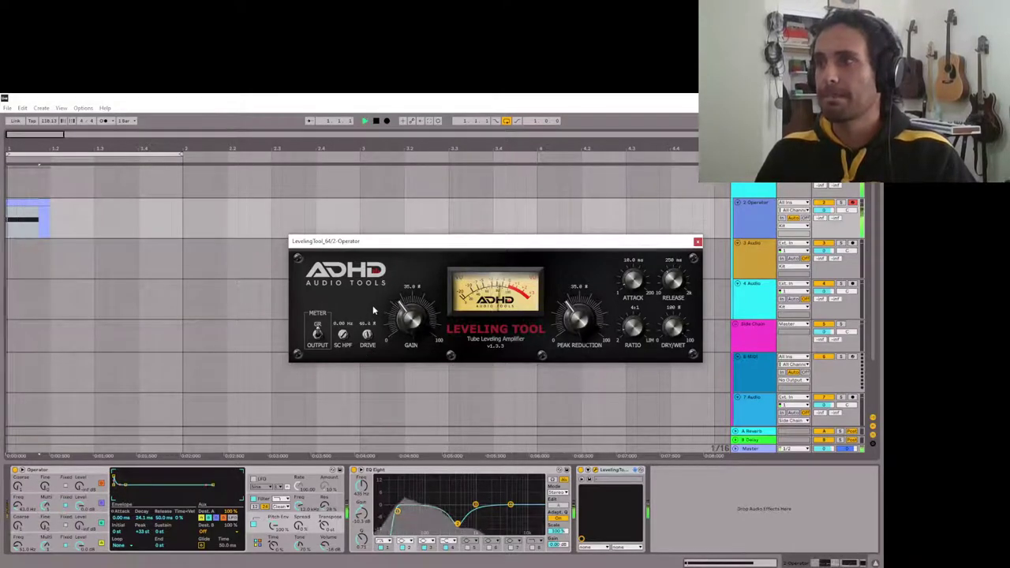
mouse_move(373, 310)
left_mouse_down()
mouse_move(375, 280)
mouse_move(377, 293)
left_mouse_up()
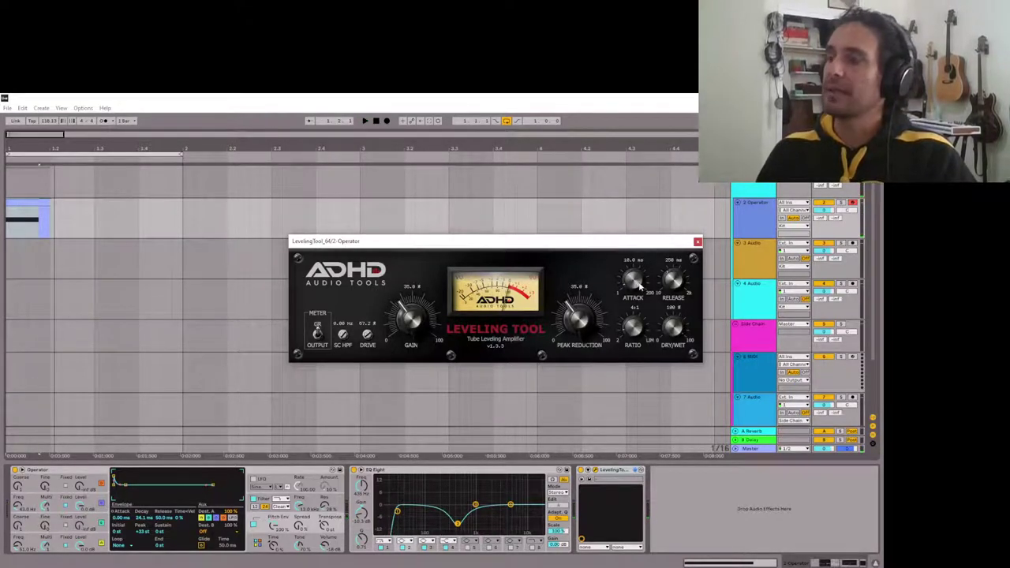
Step: Set the Leveling Tool's attack to 37 ms and audition the compressed kick
left_click_drag(633, 280, 636, 280)
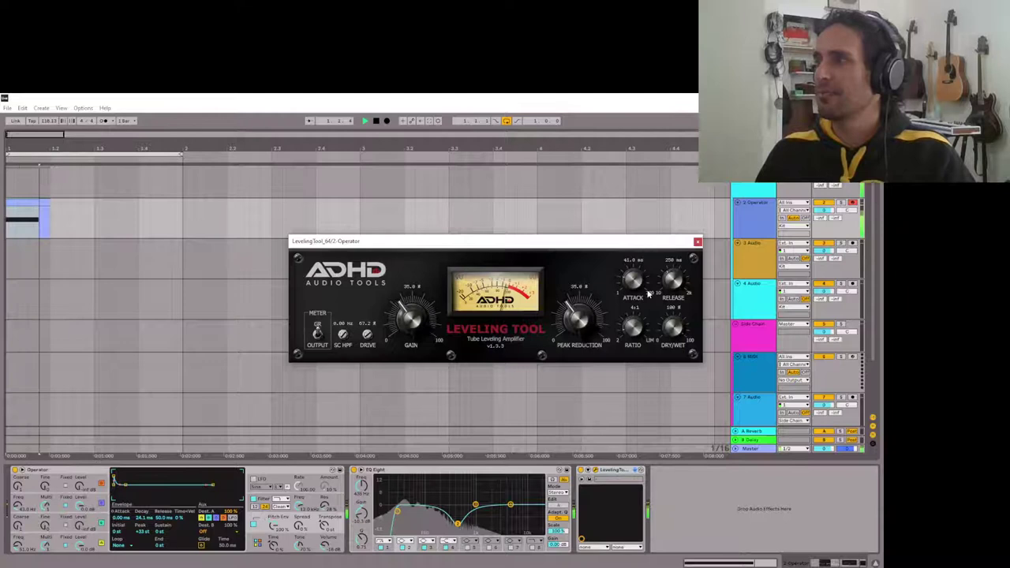
left_click_drag(633, 280, 630, 282)
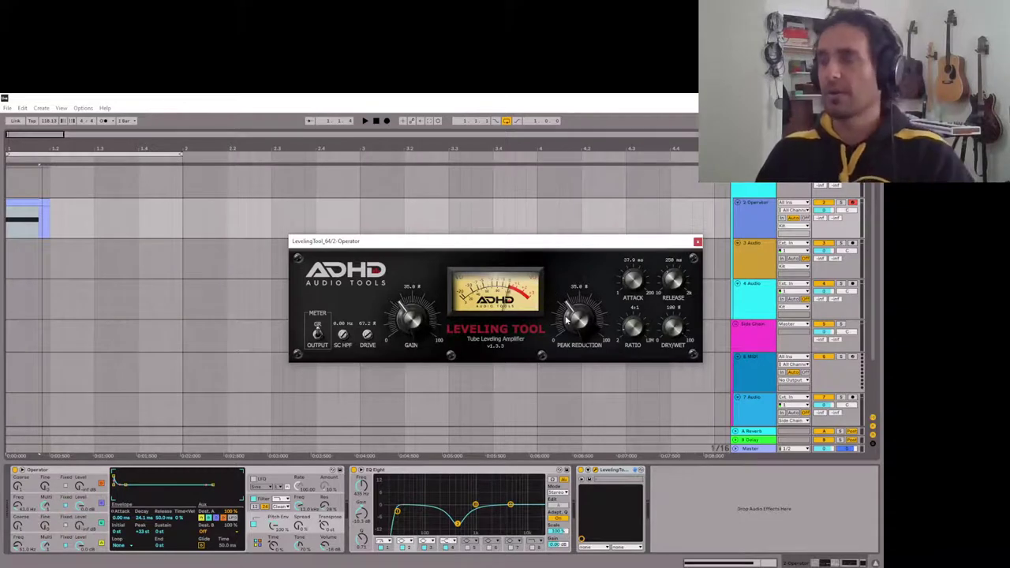
key("space")
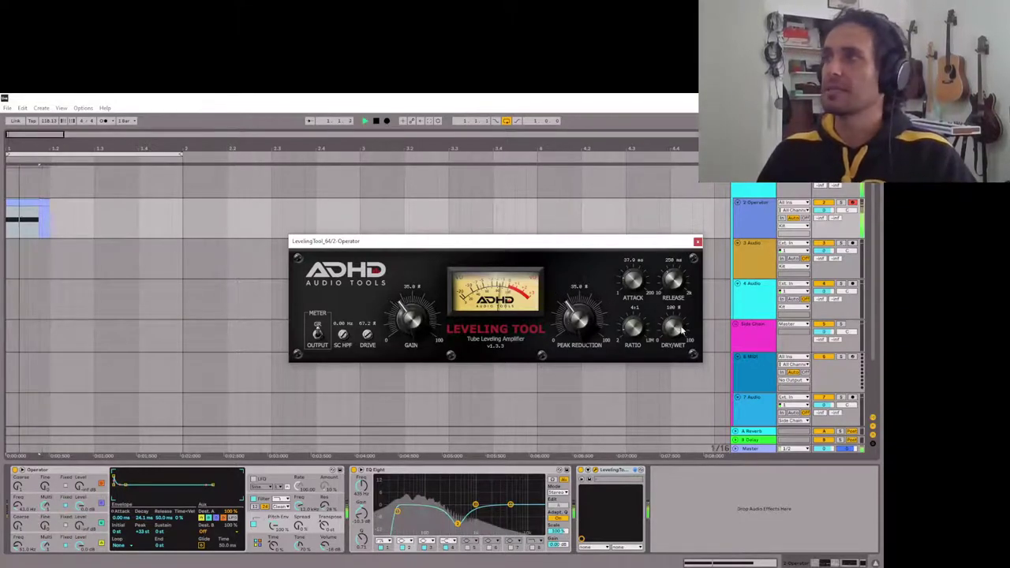
key("space")
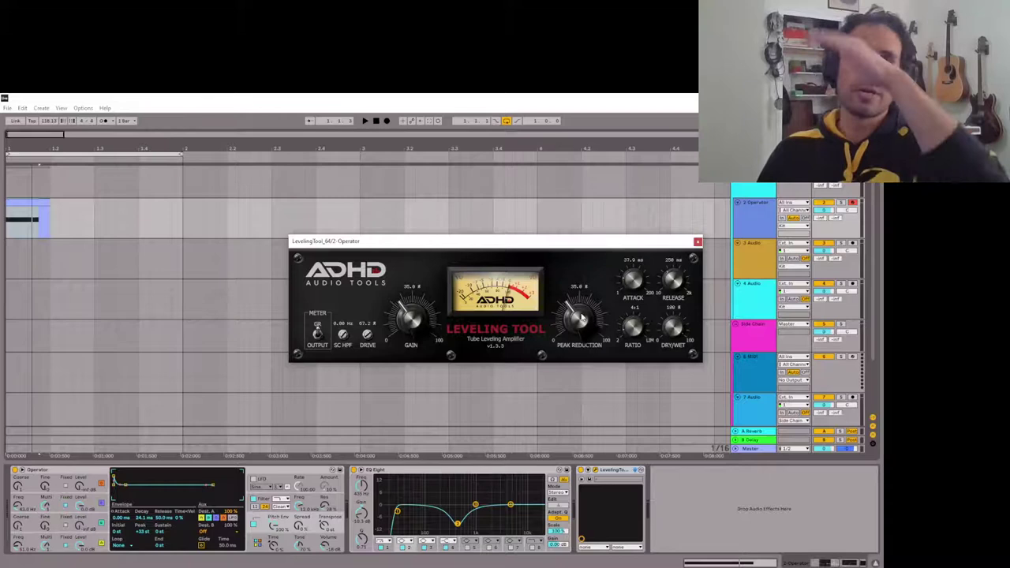
Step: Raise the Leveling Tool's peak reduction to 59% and its ratio to 5:1 while auditioning
scroll(580, 320, "up", 3)
key("space")
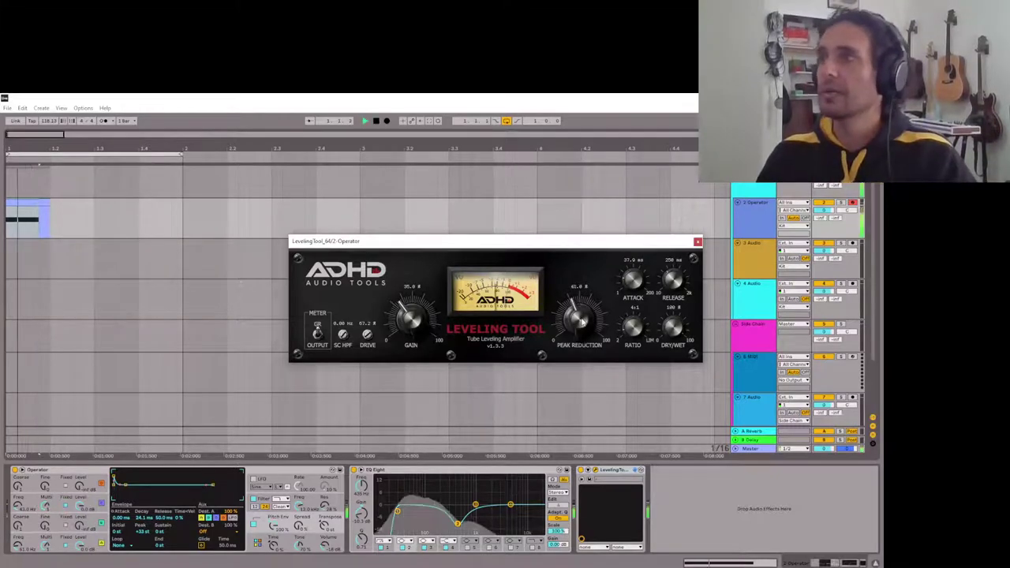
scroll(580, 320, "up", 2)
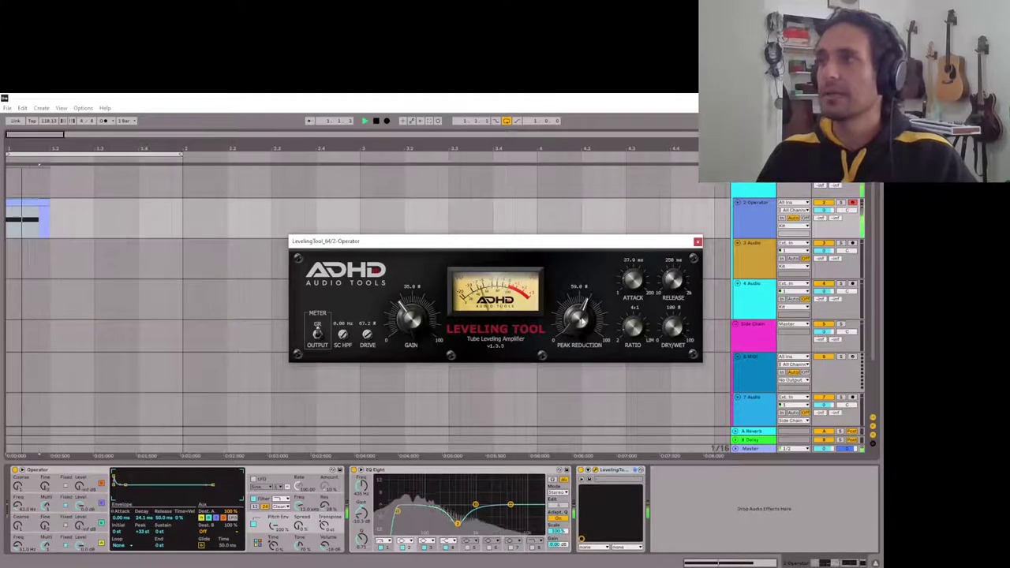
key("space")
scroll(633, 330, "up", 5)
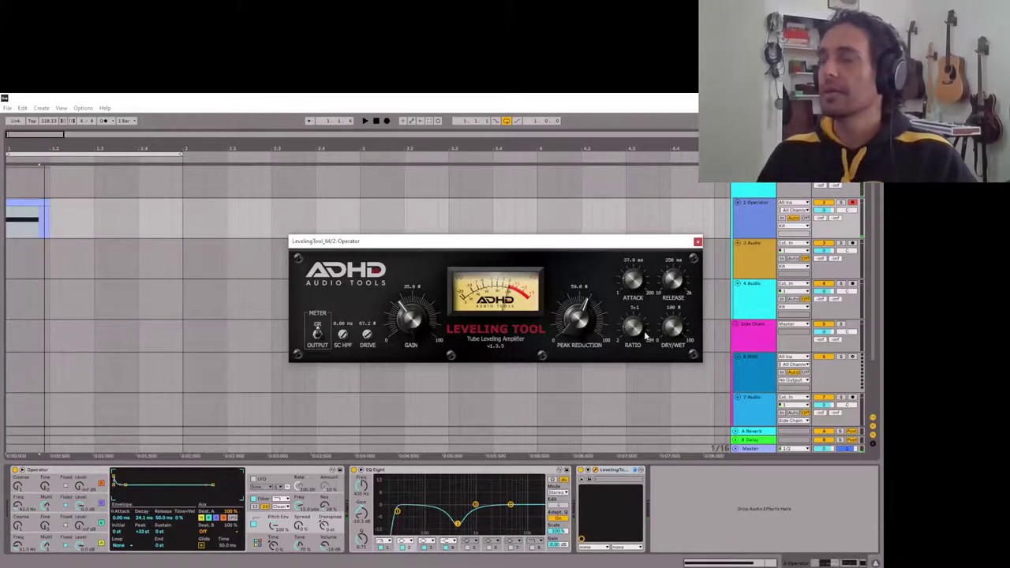
Step: Raise the Leveling Tool's ratio to 14:1 and compare the kick with the compressor bypassed and active
key("space")
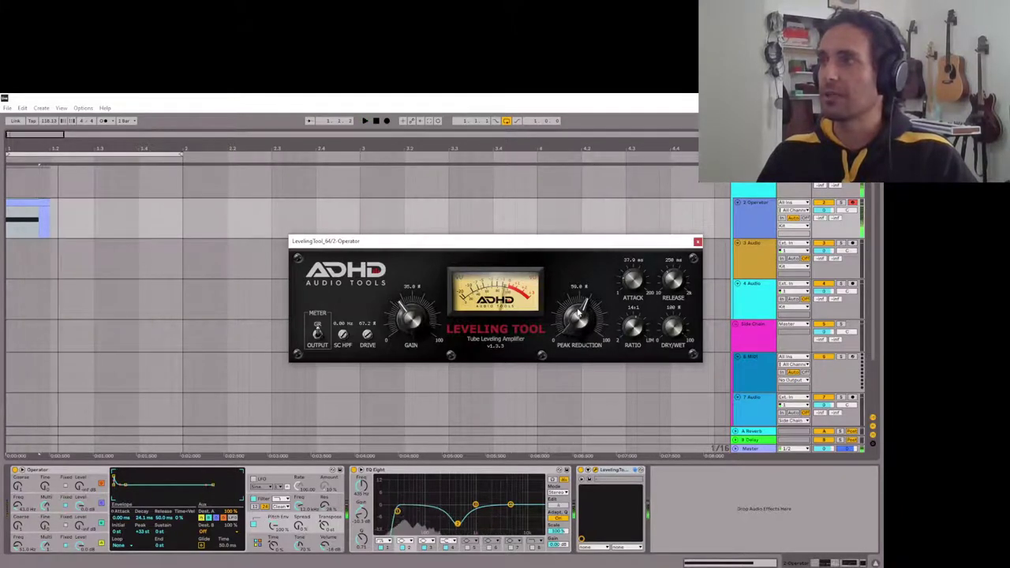
key("space")
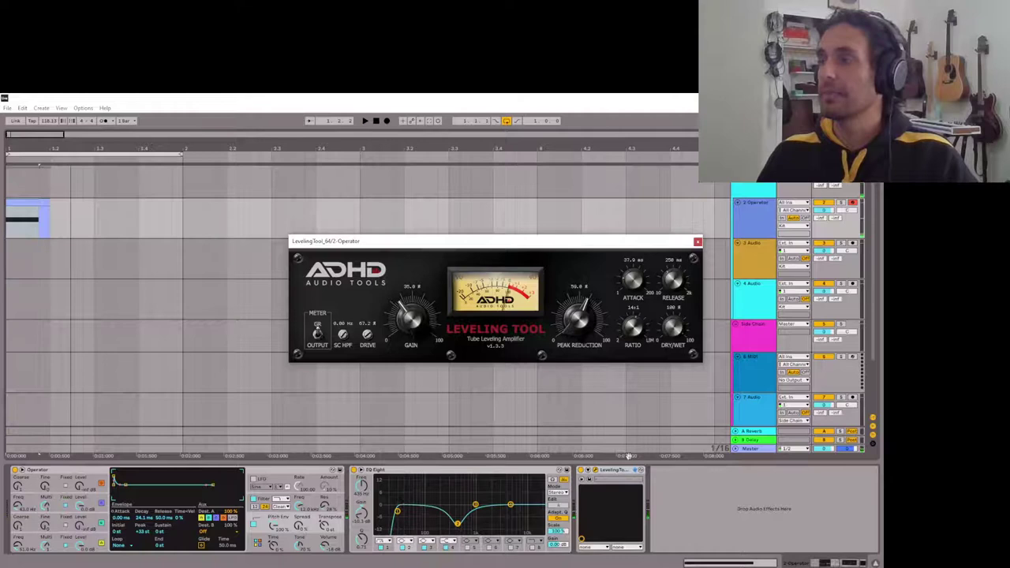
key("space")
key("space")
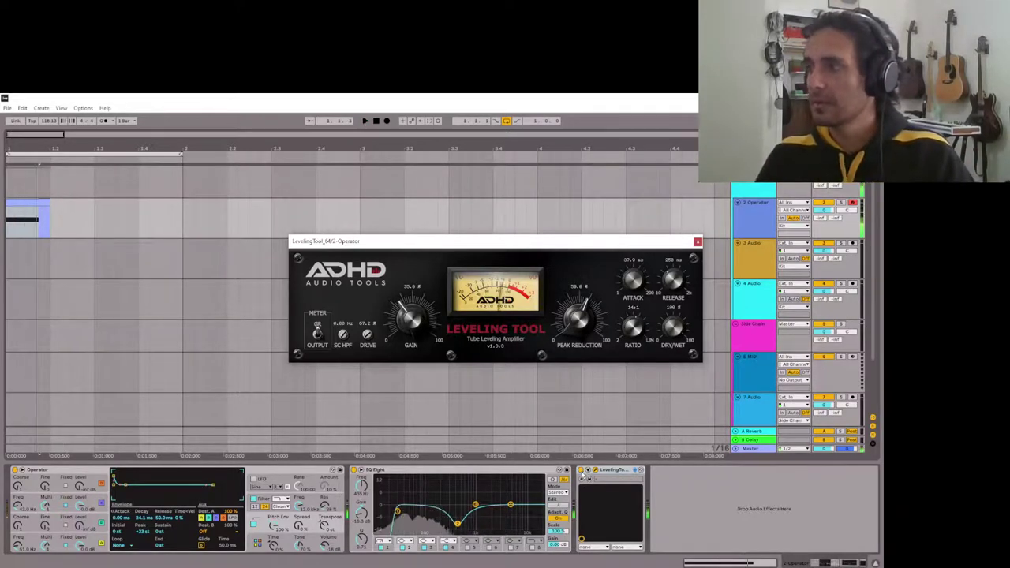
left_click(581, 471)
key("space")
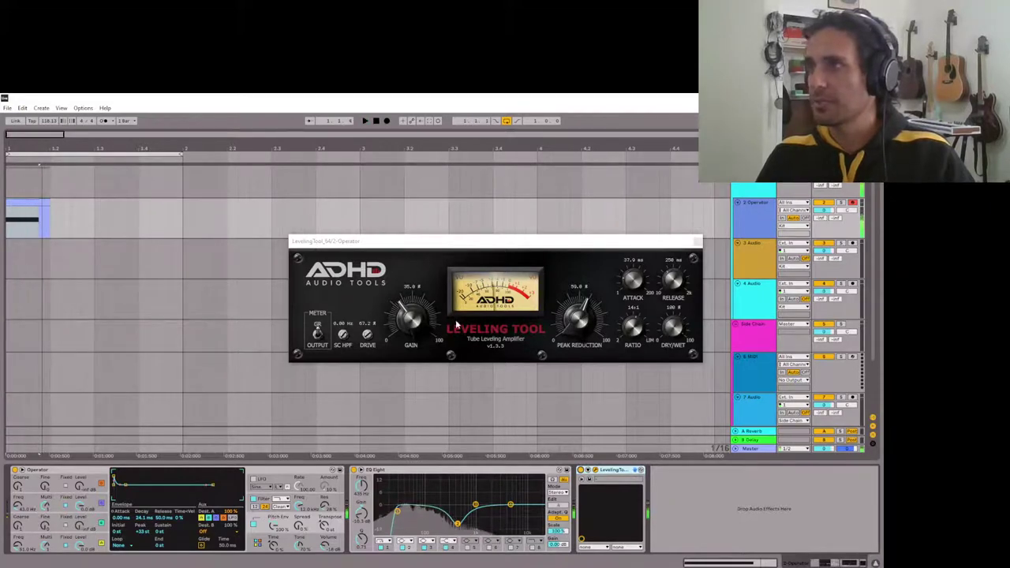
Step: Set the Leveling Tool's gain to 34%, peak reduction to 47% and ratio to 9:1, and lower its drive
scroll(421, 317, "down", 5)
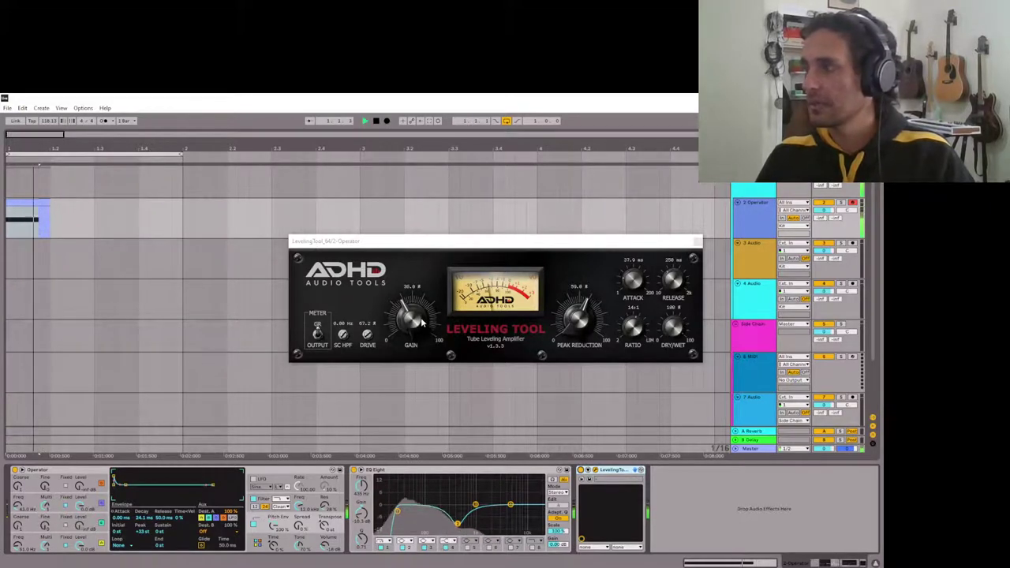
scroll(421, 316, "up", 9)
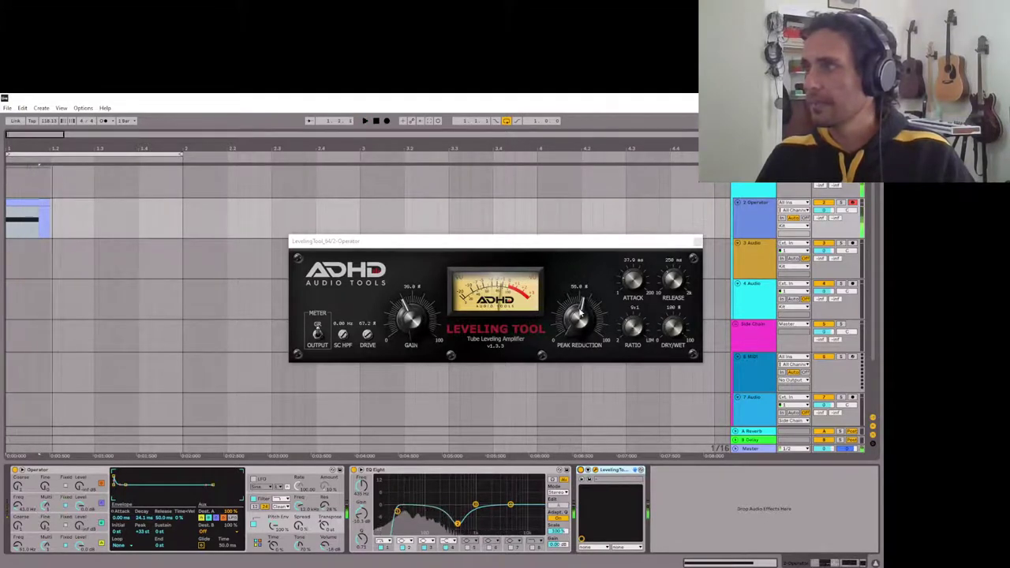
scroll(582, 313, "up", 1)
scroll(582, 313, "down", 4)
scroll(418, 320, "down", 5)
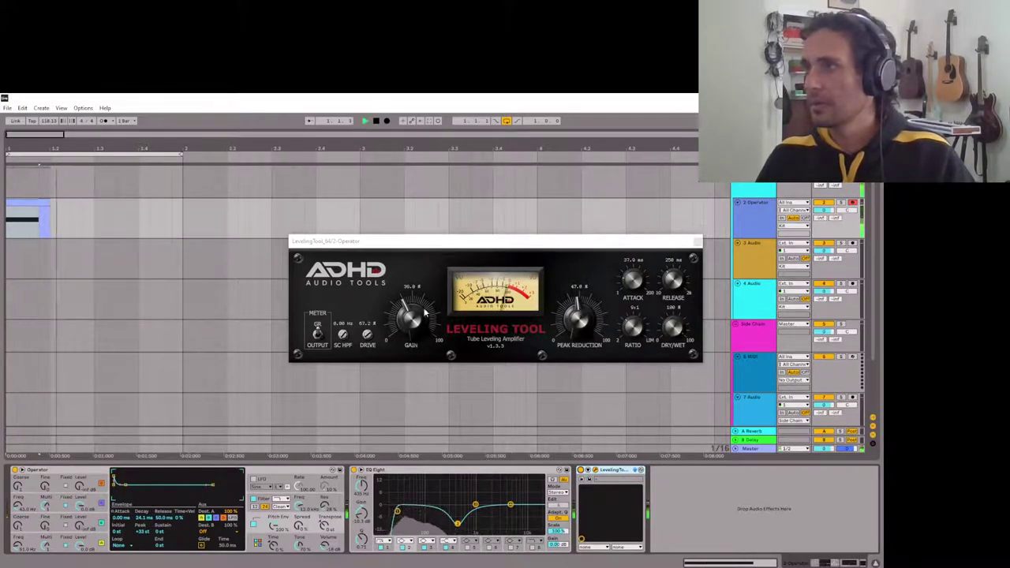
left_click_drag(367, 335, 368, 344)
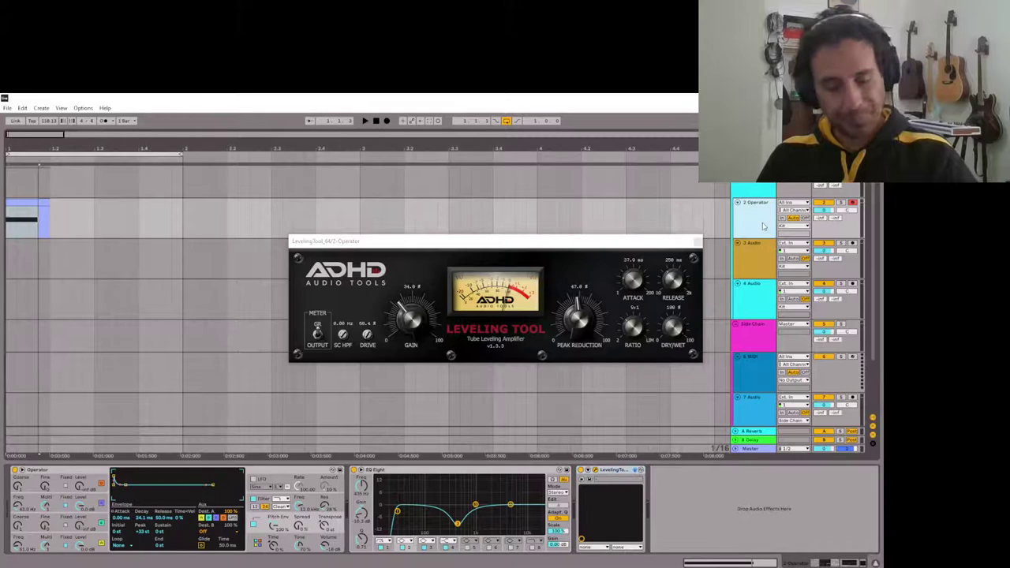
Step: Insert a new MIDI track directly below the Operator track and return to the Operator track's devices
key("ctrl+t")
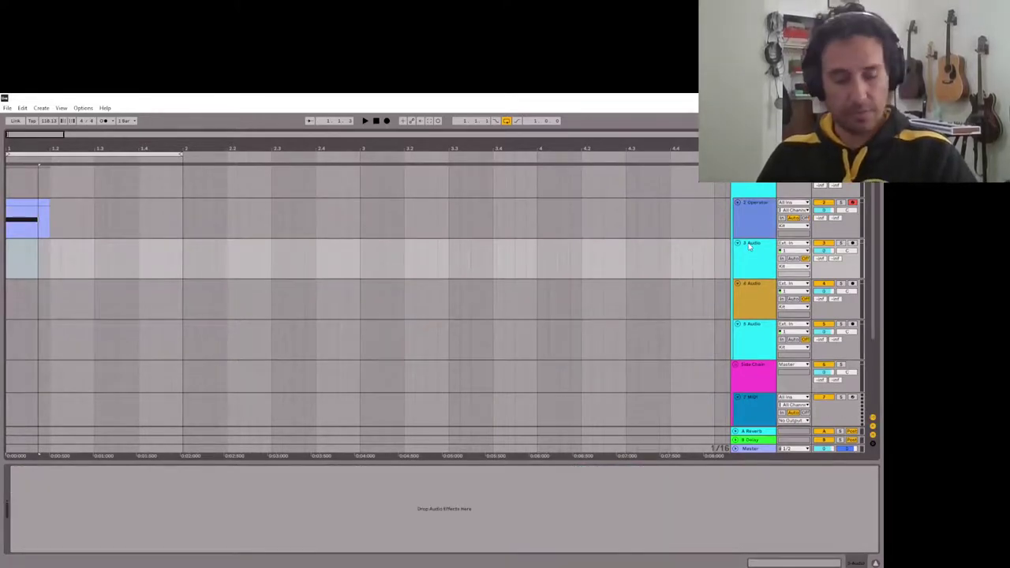
key("ctrl+z")
key("ctrl+shift+t")
left_click(754, 223)
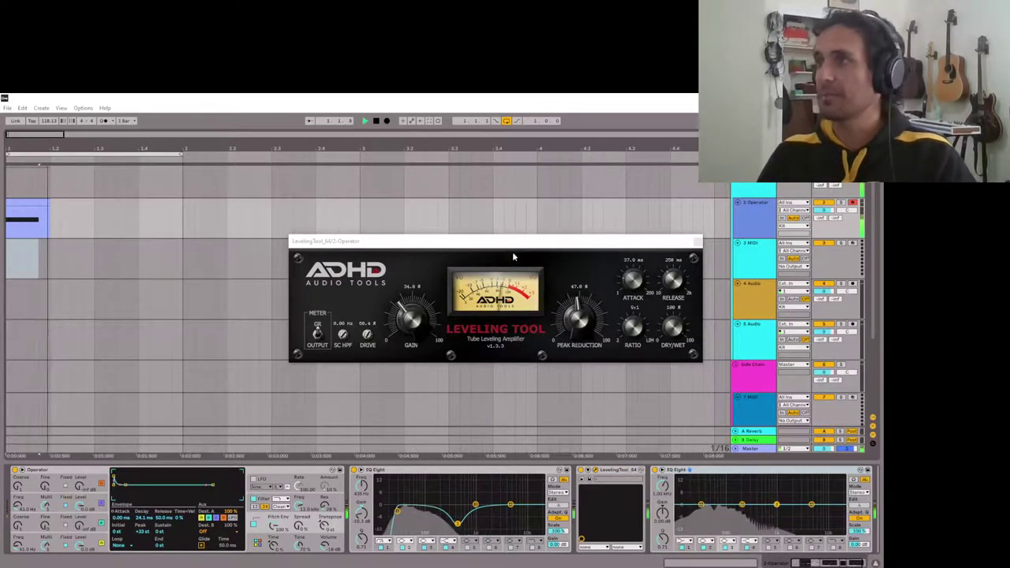
Step: Set the first band of the second EQ Eight to a low cut at the bottom of the kick's spectrum while playing
key("space")
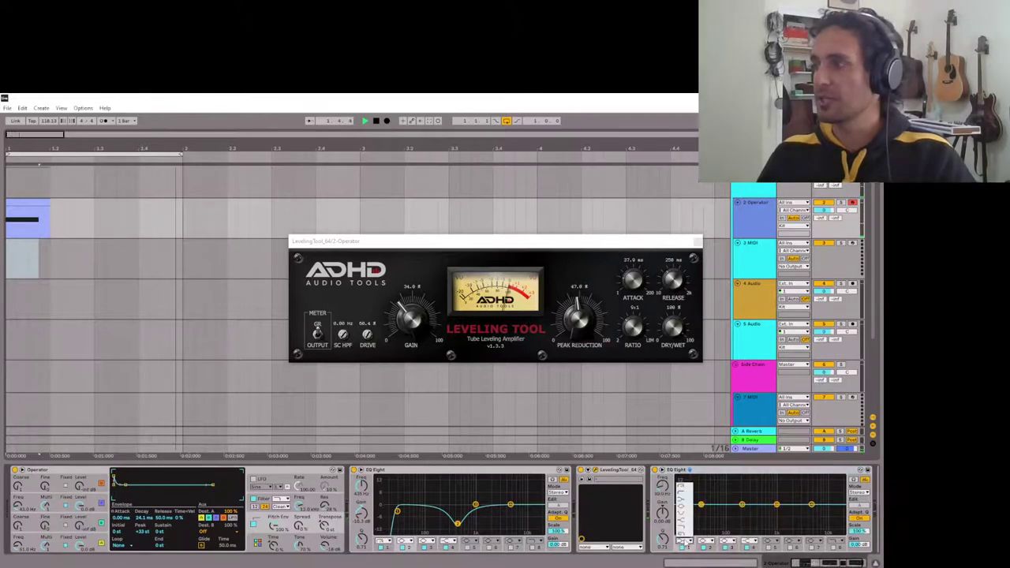
left_click(683, 494)
left_click_drag(701, 511, 685, 511)
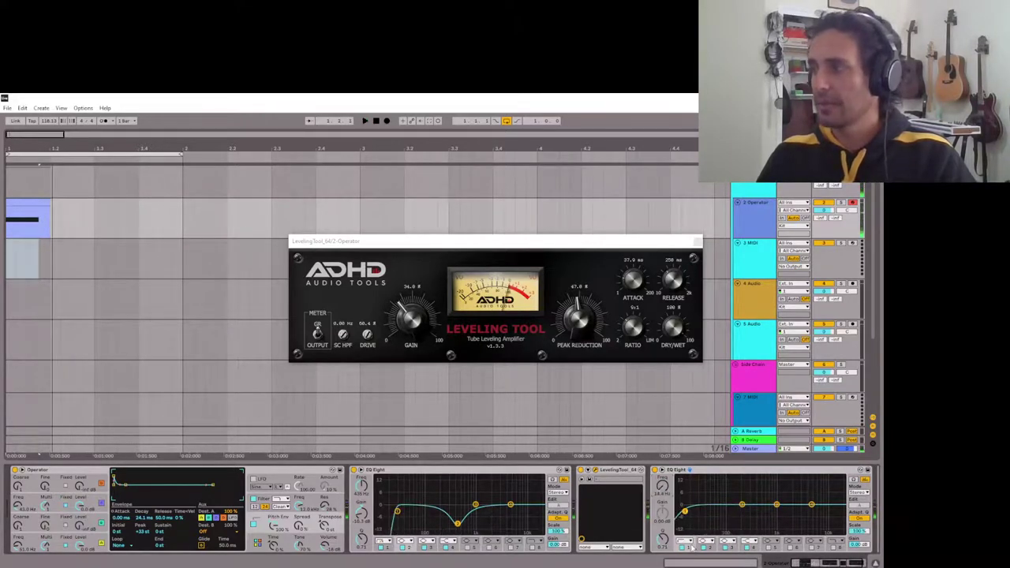
left_click_drag(668, 492, 668, 483)
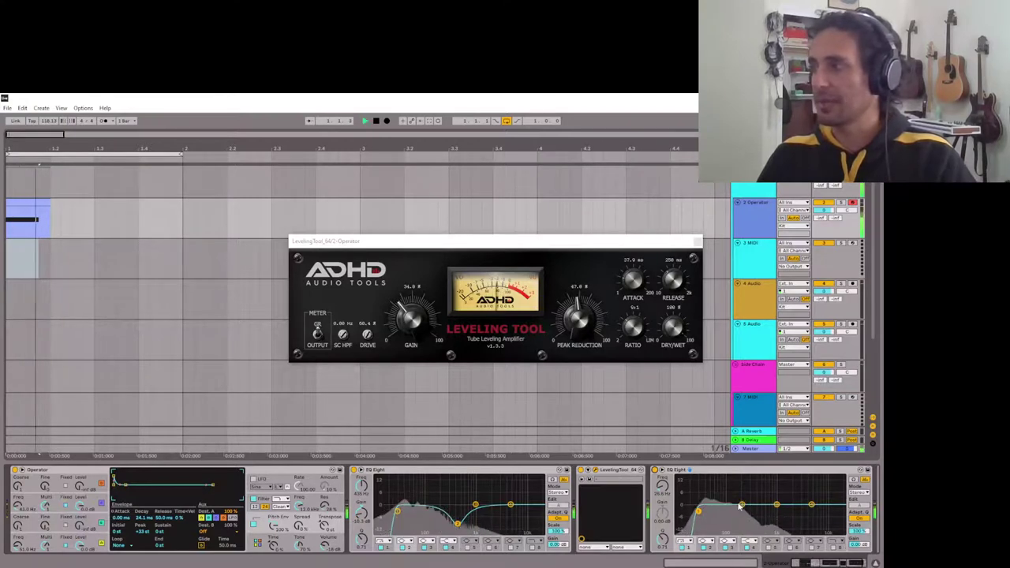
Step: Cut the second band of the second EQ Eight by about 3 dB in the low mids and compare with it bypassed
left_click_drag(741, 505, 753, 511)
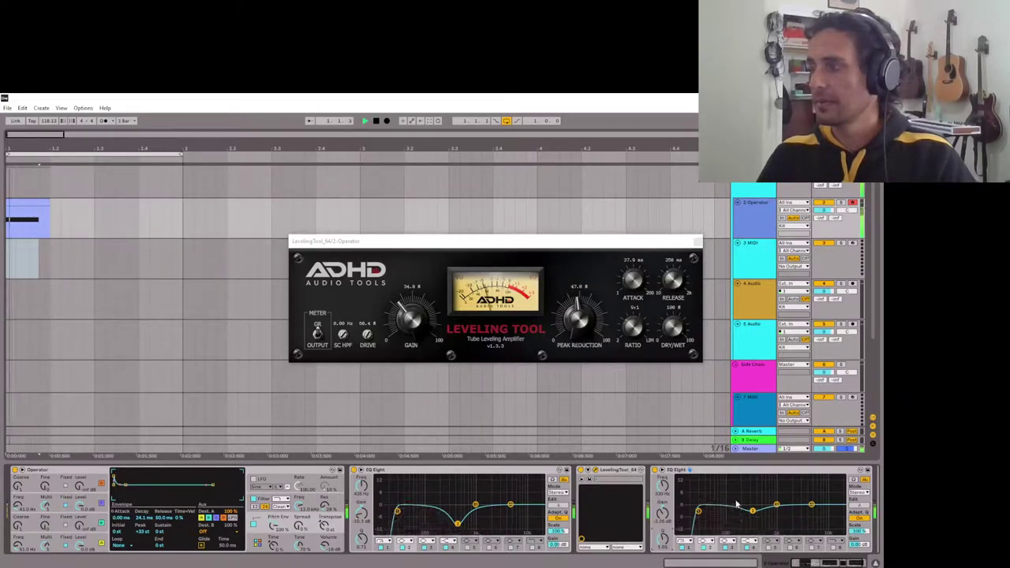
left_click(655, 469)
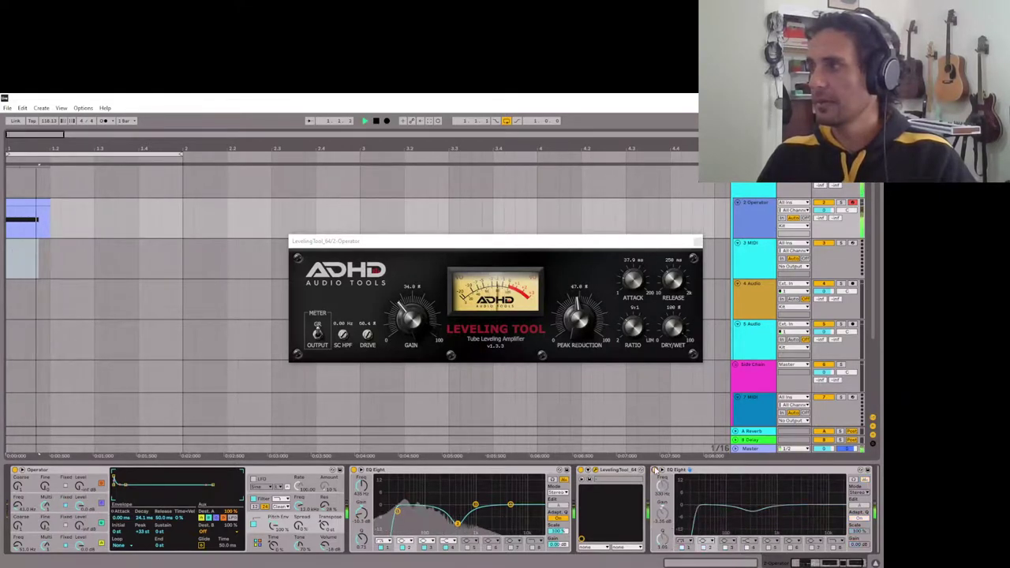
left_click(655, 469)
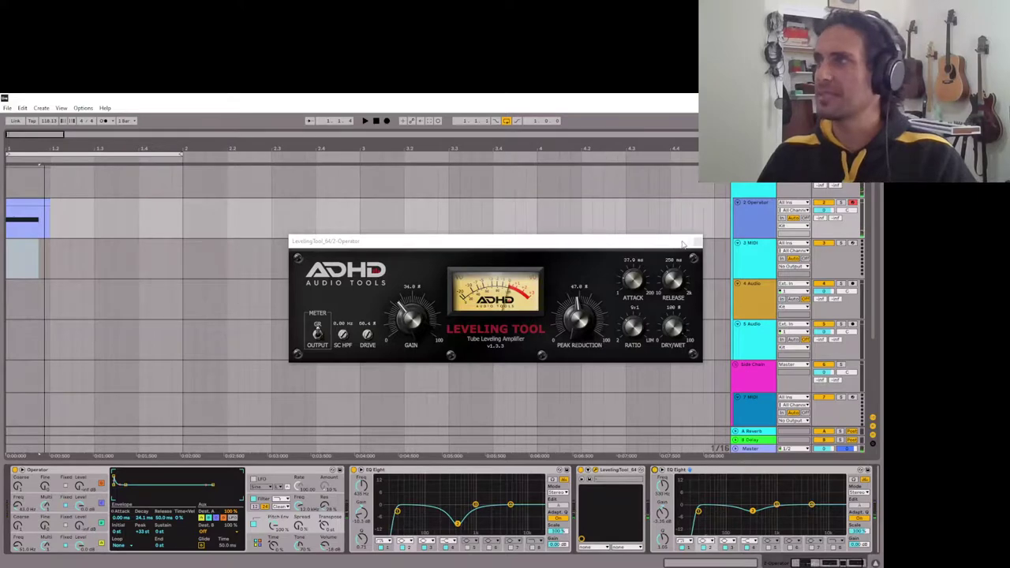
Step: Freeze and flatten the Operator track to audio, and add a Drum Rack to the MIDI track below it
left_click(697, 241)
right_click(756, 212)
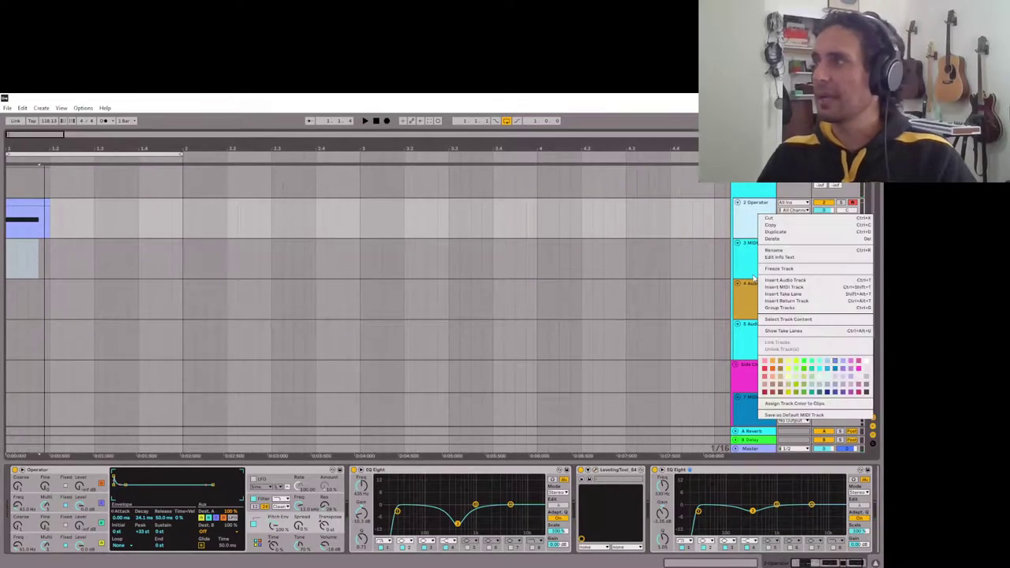
left_click(765, 269)
right_click(759, 216)
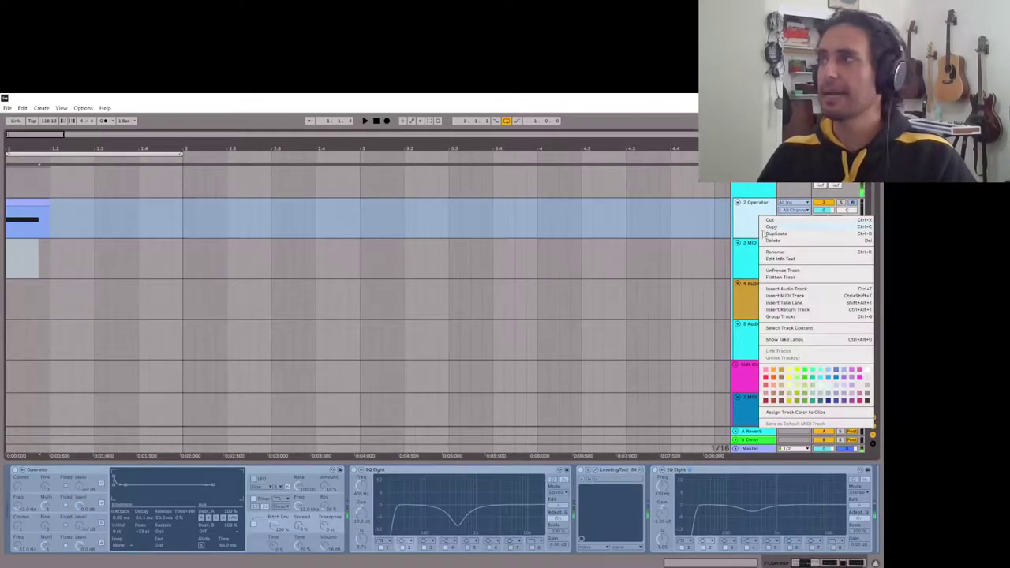
left_click(780, 277)
left_click(741, 264)
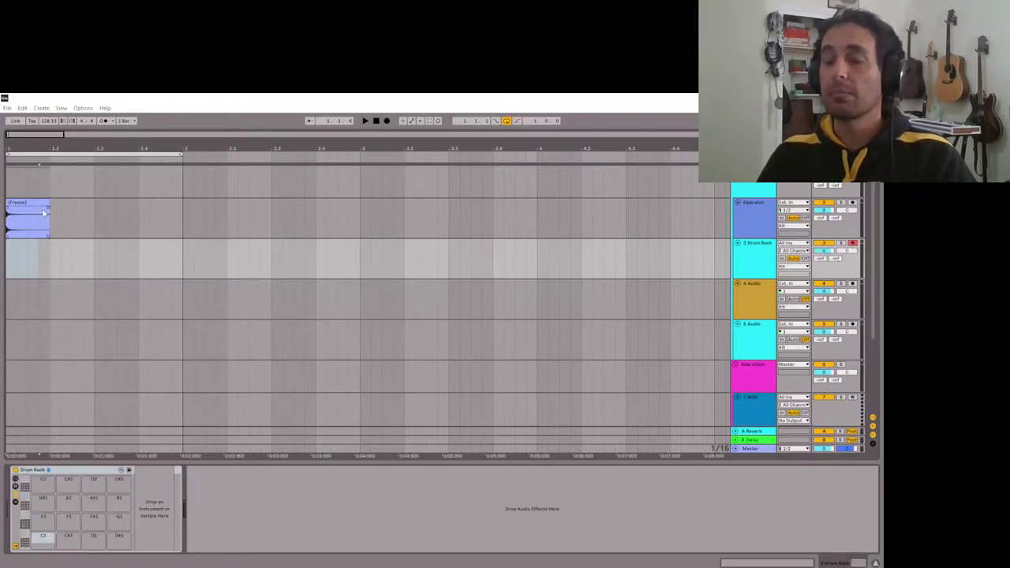
Step: Trim the flattened kick clip to end at 1.1.3 and add a short fade-out at its end
left_click_drag(47, 201, 28, 200)
scroll(26, 220, "up", 15)
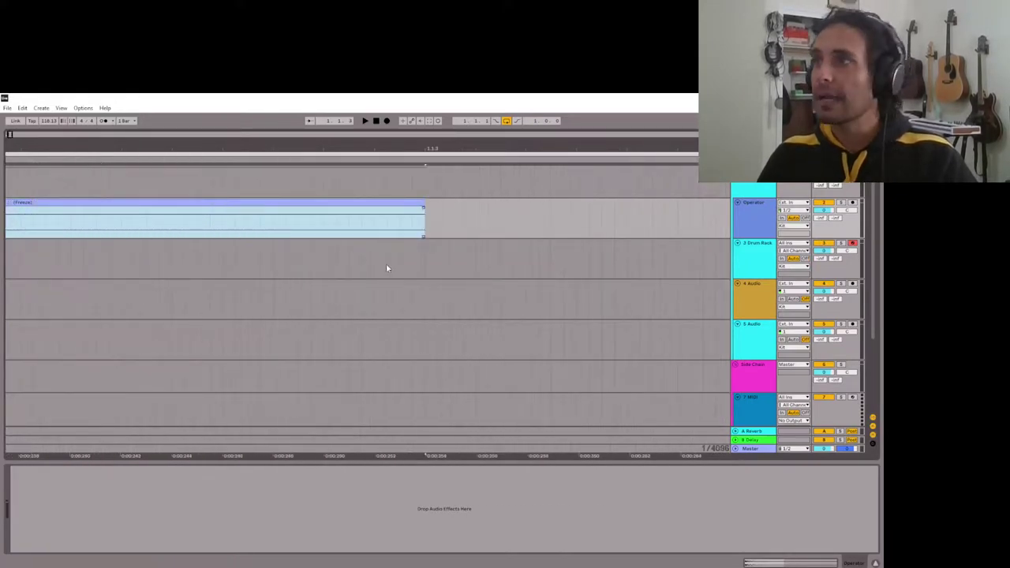
left_click_drag(422, 209, 248, 202)
left_click(284, 250)
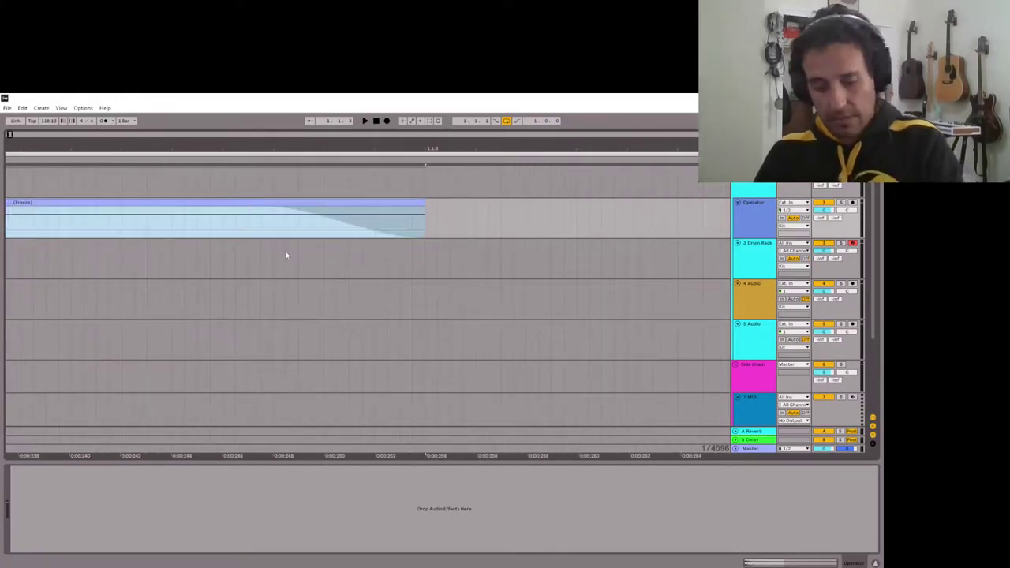
scroll(136, 242, "down", 10)
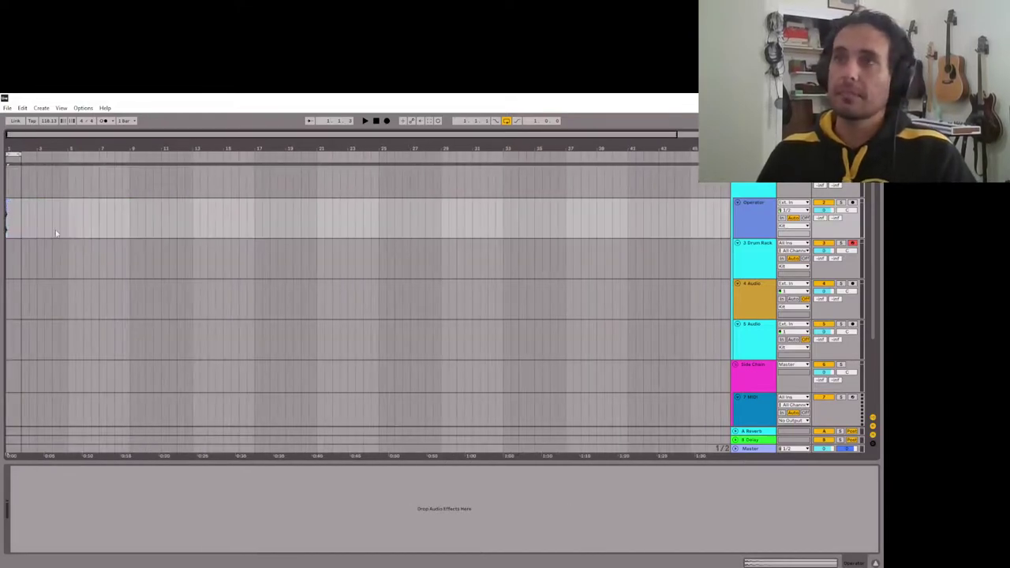
scroll(28, 228, "up", 5)
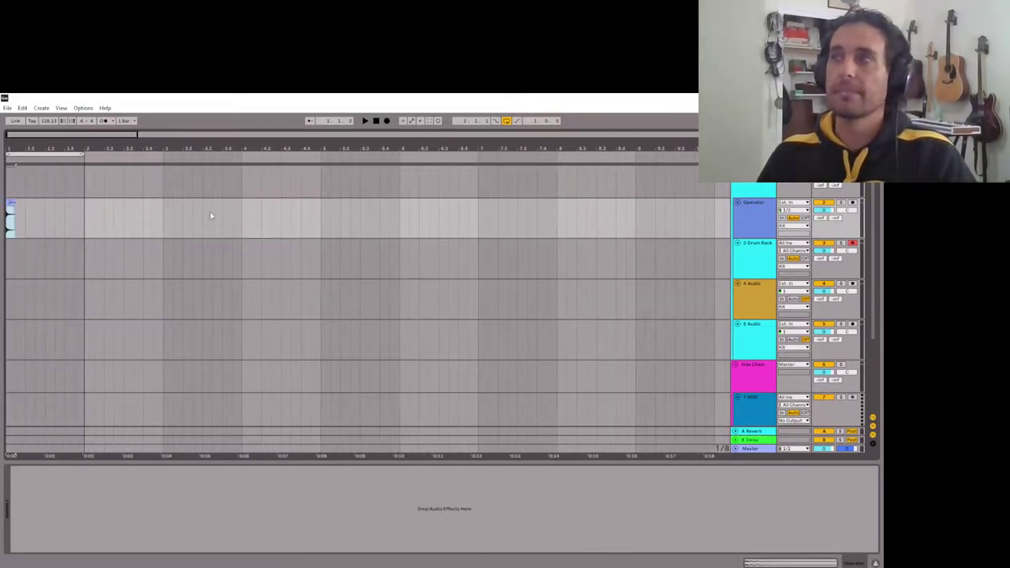
Step: Load the flattened kick clip onto the Drum Rack's C1 pad and mute the Operator track
left_click(762, 268)
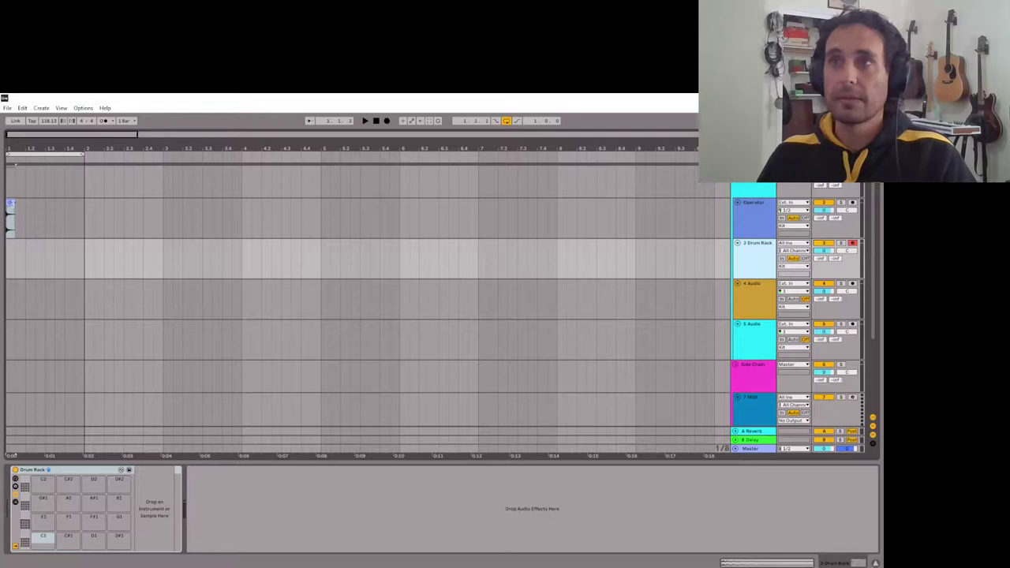
left_click(8, 227)
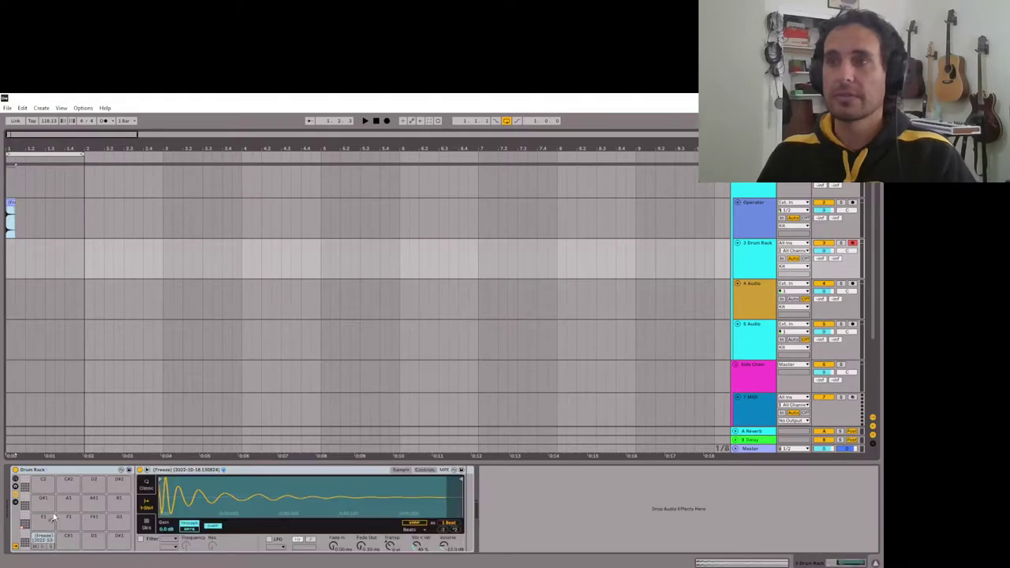
left_click(821, 212)
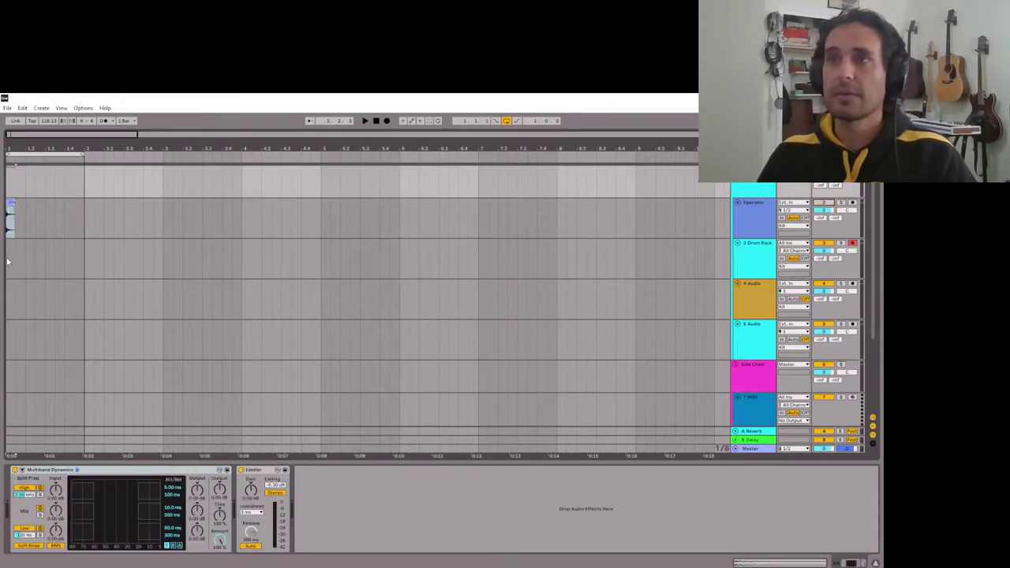
Step: Create an empty two-bar MIDI clip on the Drum Rack track and extend the arrangement loop to two bars
left_click_drag(162, 261, 30, 252)
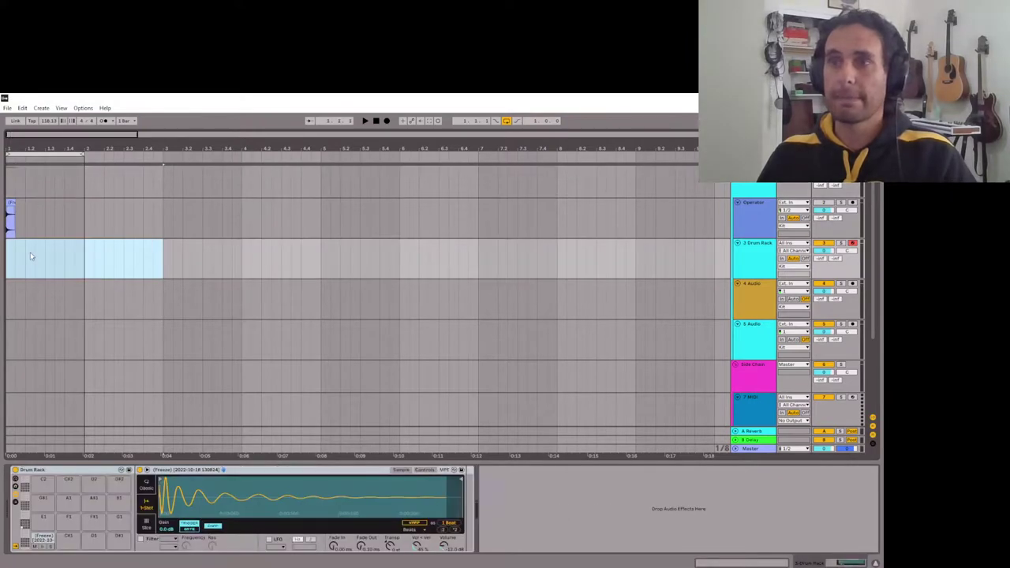
key("ctrl+shift+m")
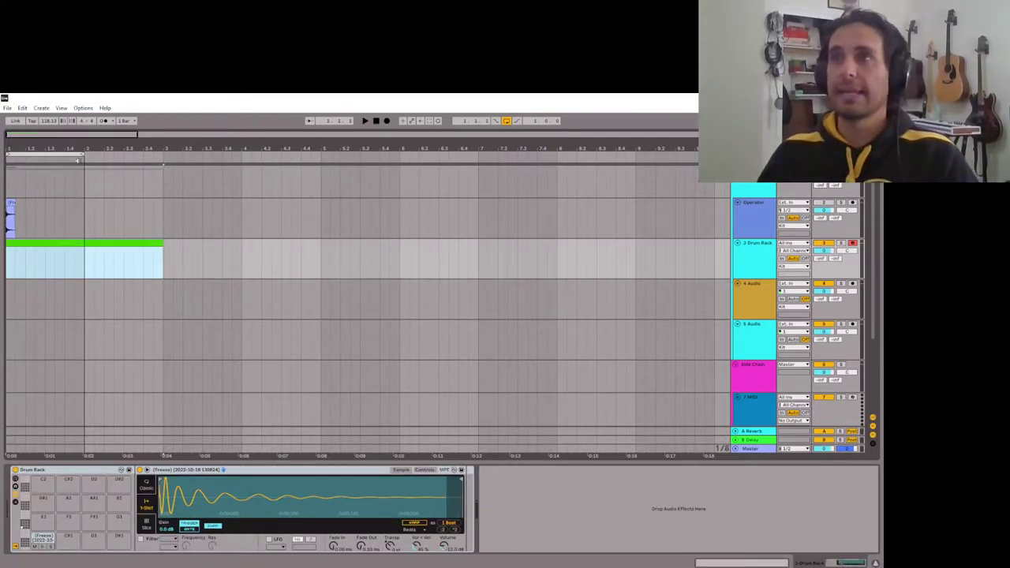
left_click_drag(82, 155, 162, 159)
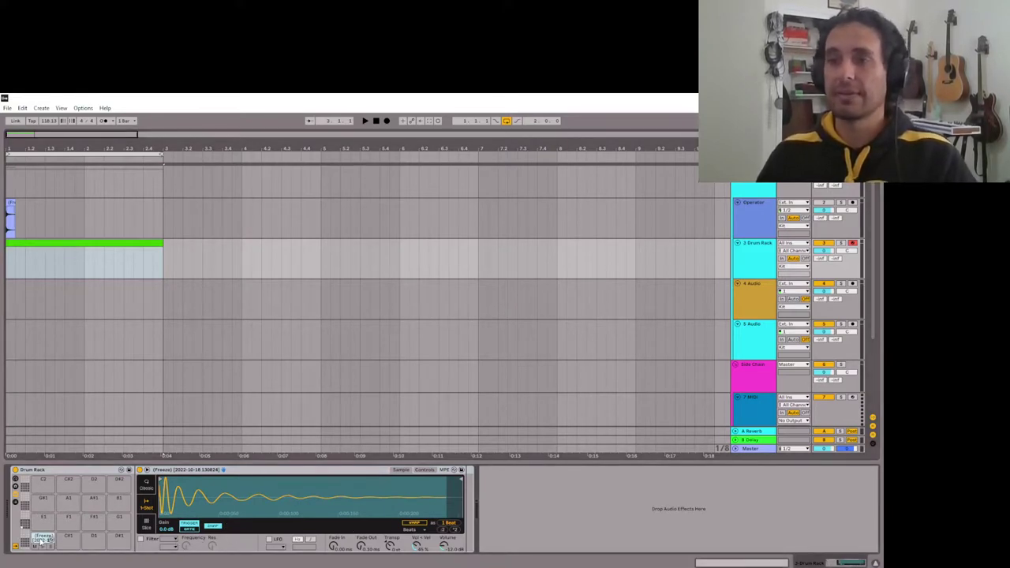
Step: Rename the Drum Rack's C1 pad as Kick
key("ctrl+r")
type("Kick")
key("Return")
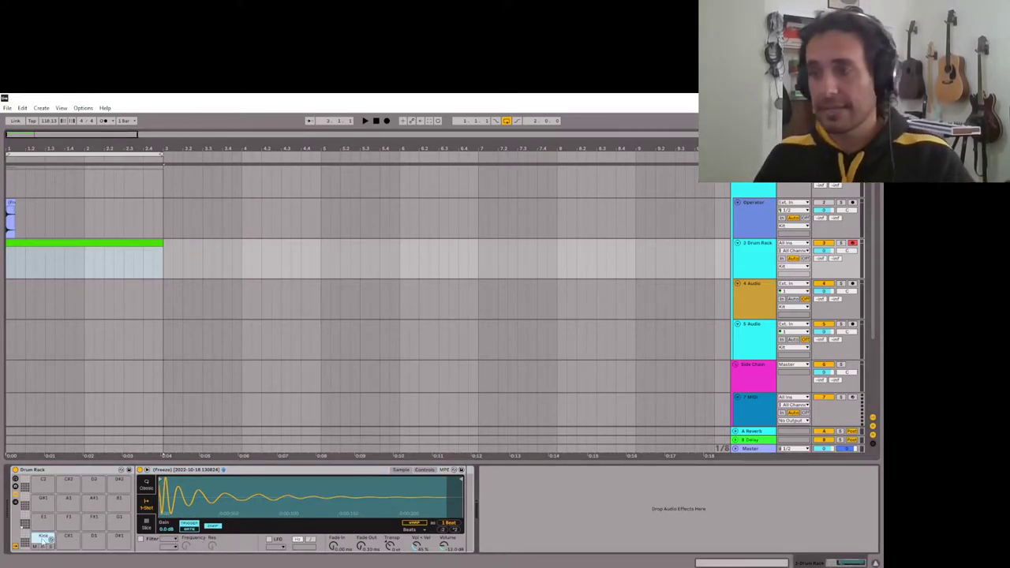
Step: Open the Drum Rack's MIDI clip and add sixteenth-note kicks at 1.1.1, 1.1.4 and 1.2.3
double_click(48, 244)
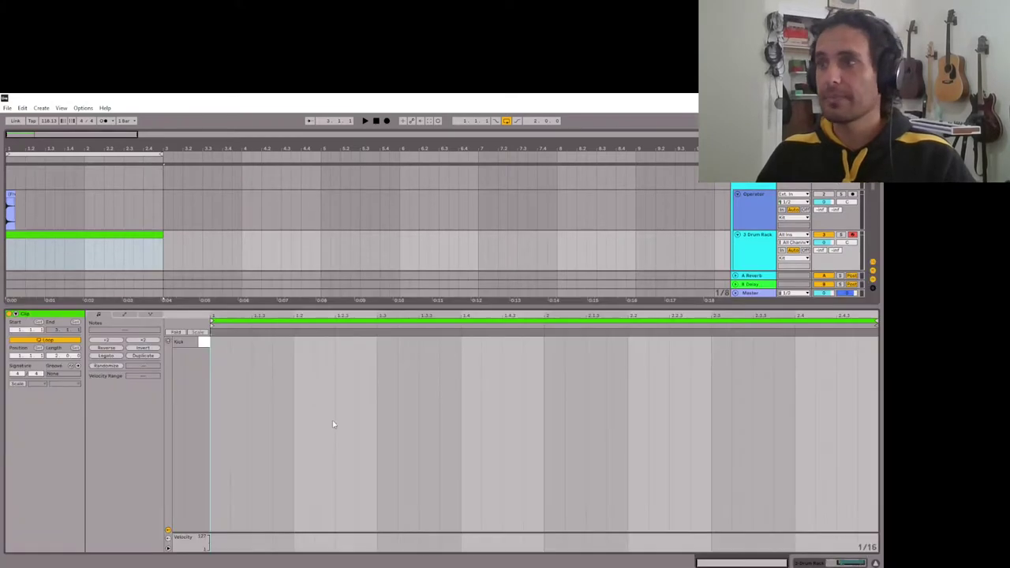
double_click(225, 342)
double_click(282, 342)
double_click(350, 342)
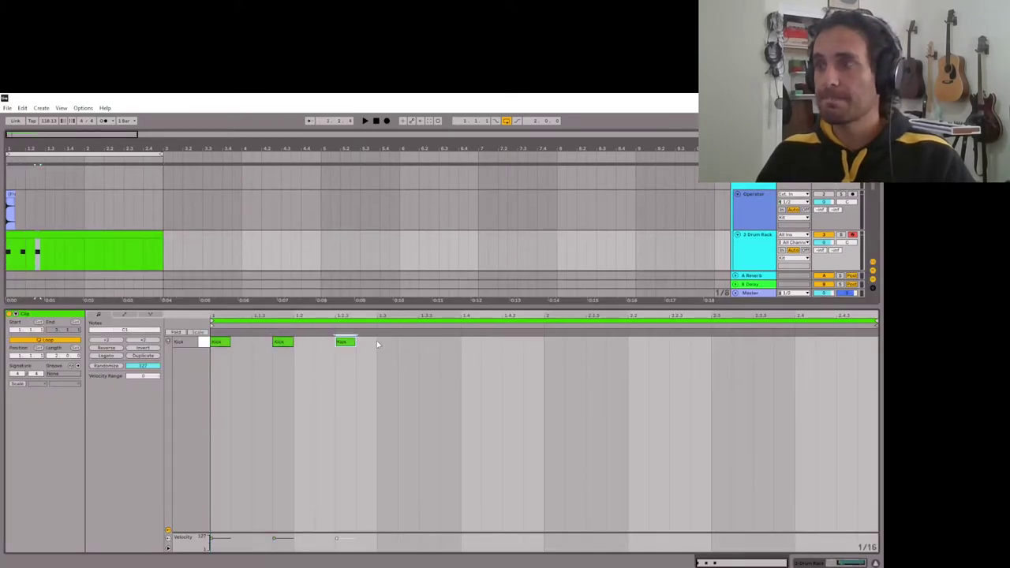
Step: Duplicate the half-bar kick pattern until it fills the two-bar clip
left_click_drag(377, 342, 211, 349)
key("ctrl+d")
key("ctrl+d")
key("ctrl+d")
key("ctrl+d")
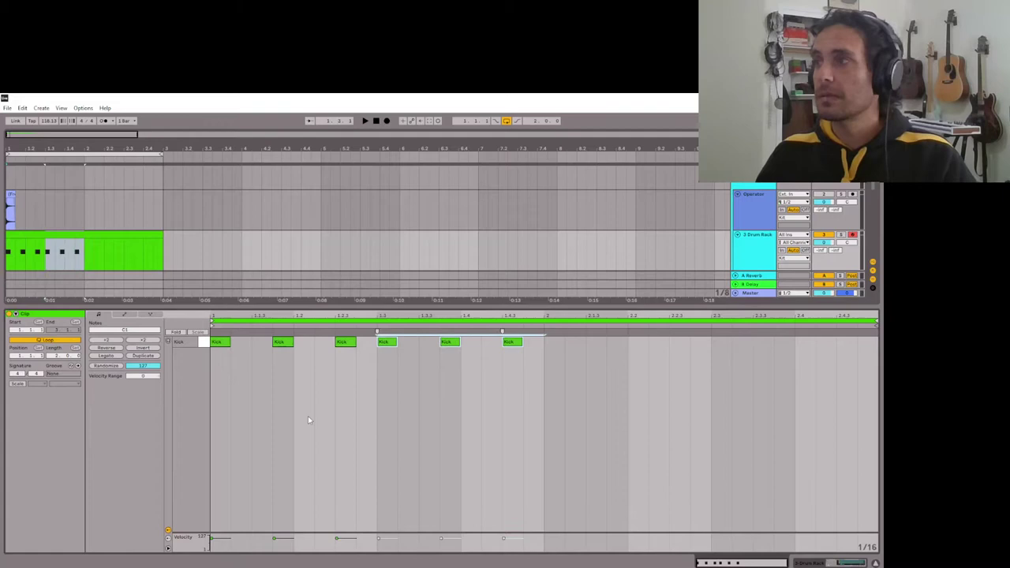
key("ctrl+z")
left_click(454, 363)
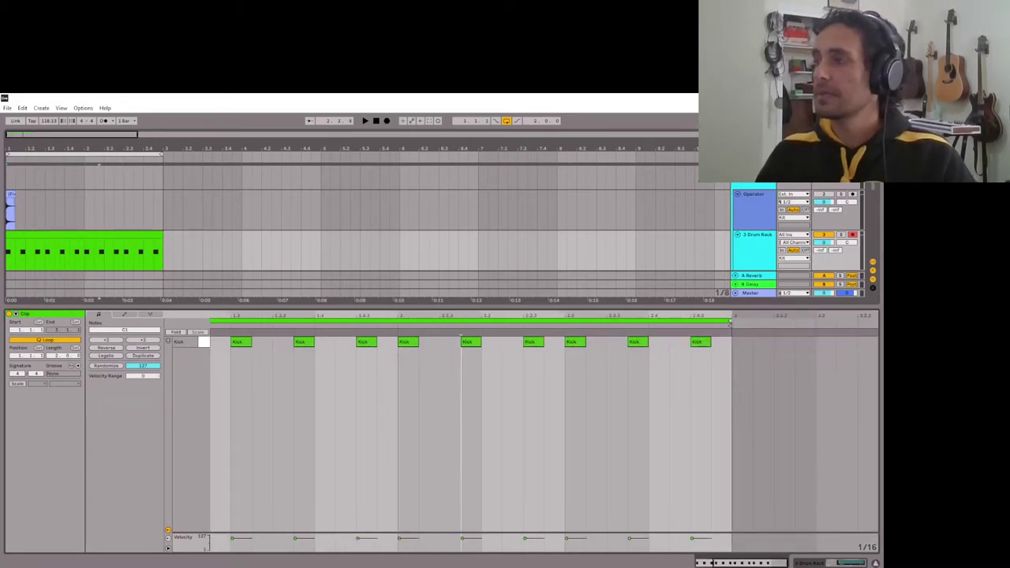
left_click_drag(755, 560, 883, 390)
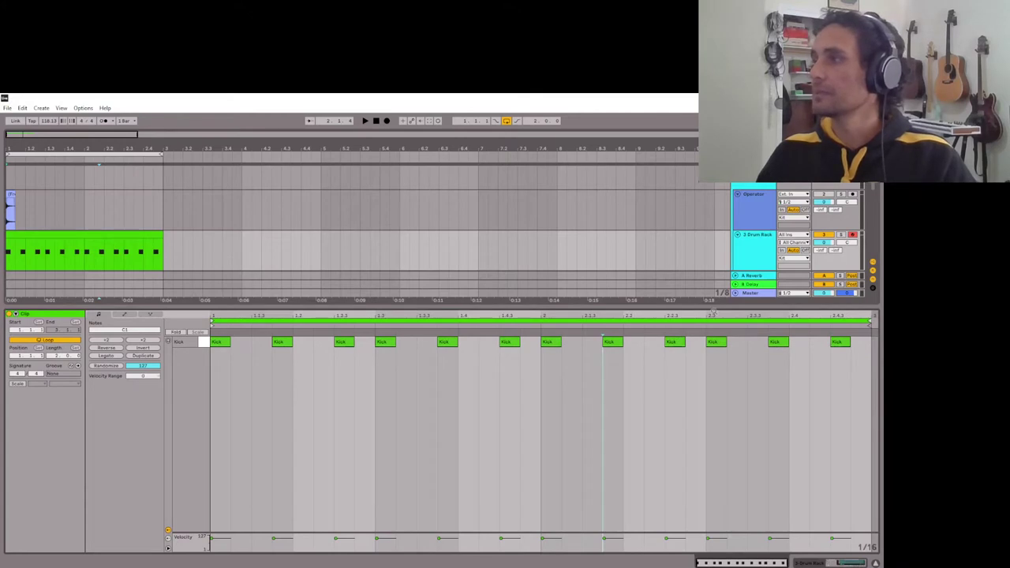
Step: Vary the last half bar by adding kicks at 2.3.3 and 2.4.4 and moving the 2.3.4 kick to 2.4.1, and play the pattern
left_click(750, 343)
double_click(754, 345)
left_click_drag(775, 344, 801, 346)
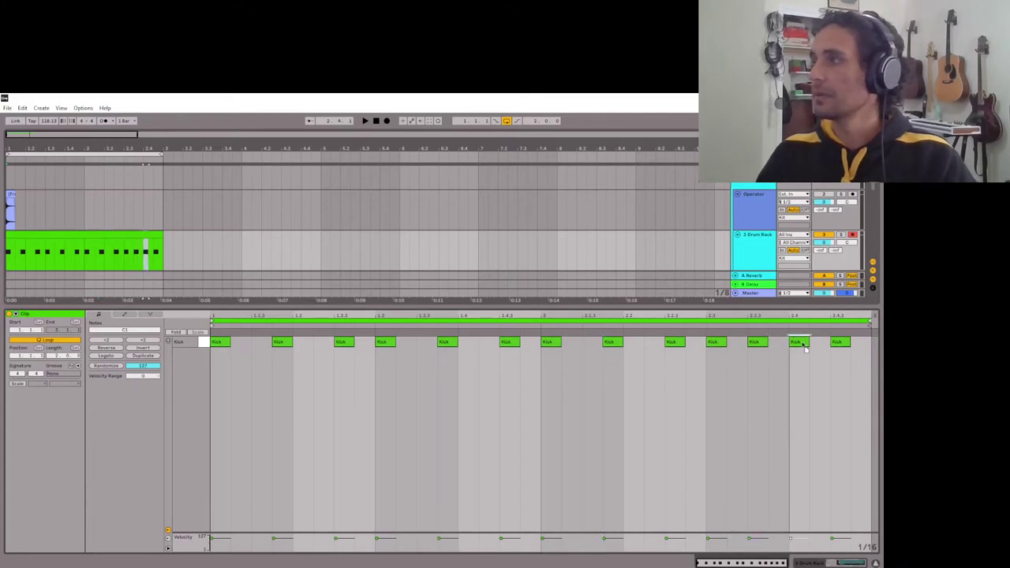
double_click(860, 344)
key("space")
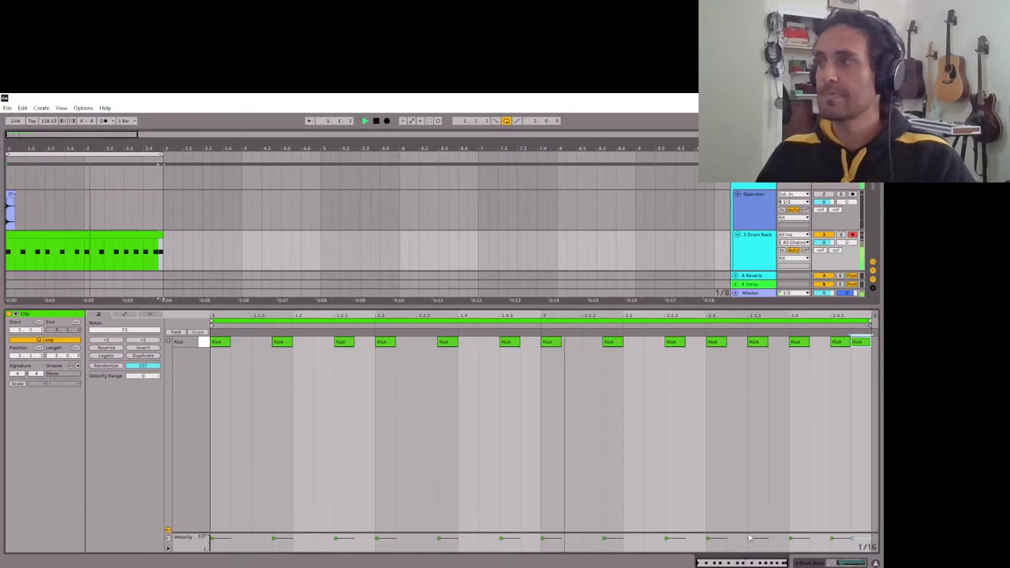
left_click(804, 563)
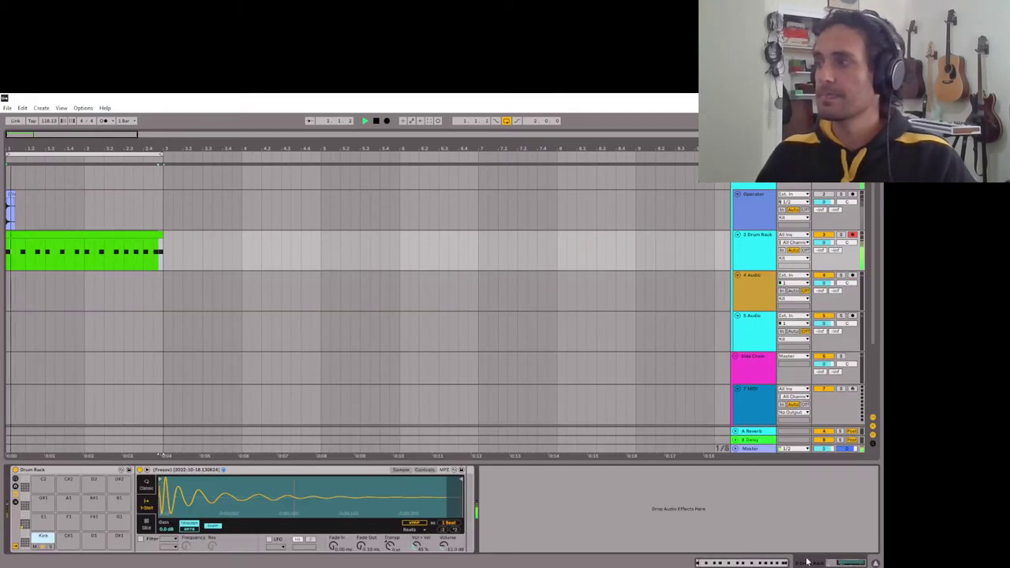